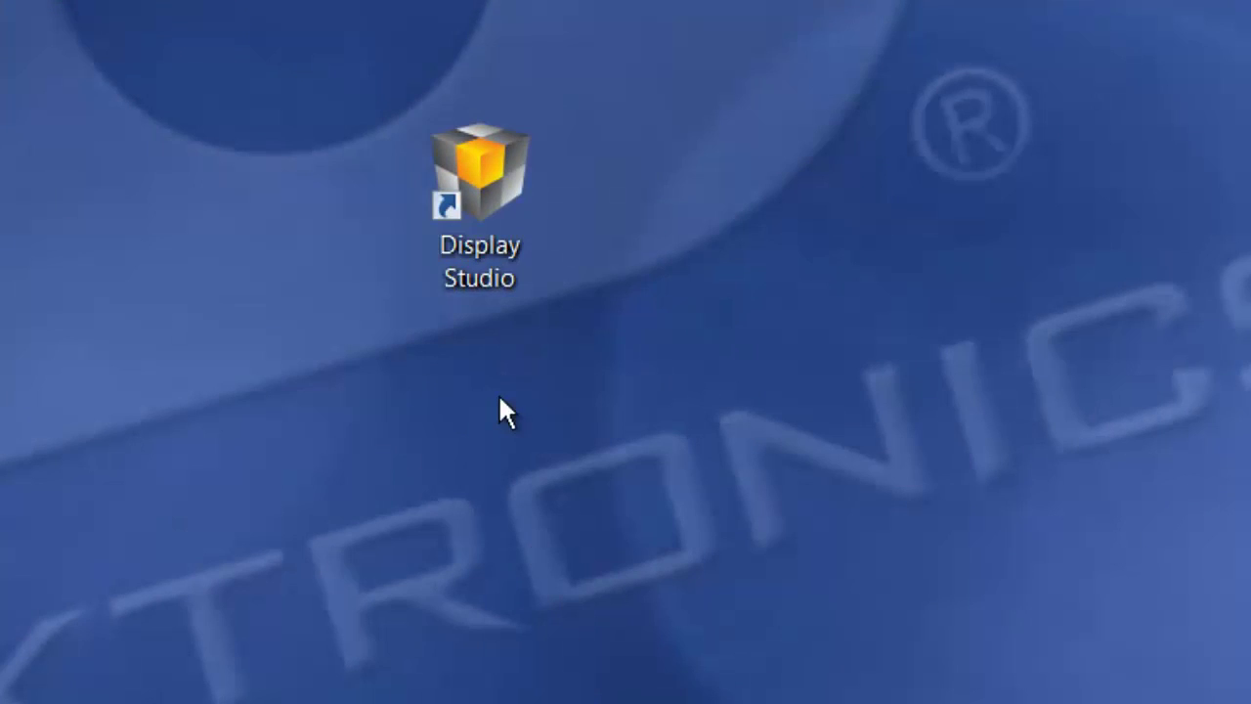
Launch Display Studio and browse the Baseball, Cheer, Essentials, Football and Soccer pages, returning to Track
double_click(491, 153)
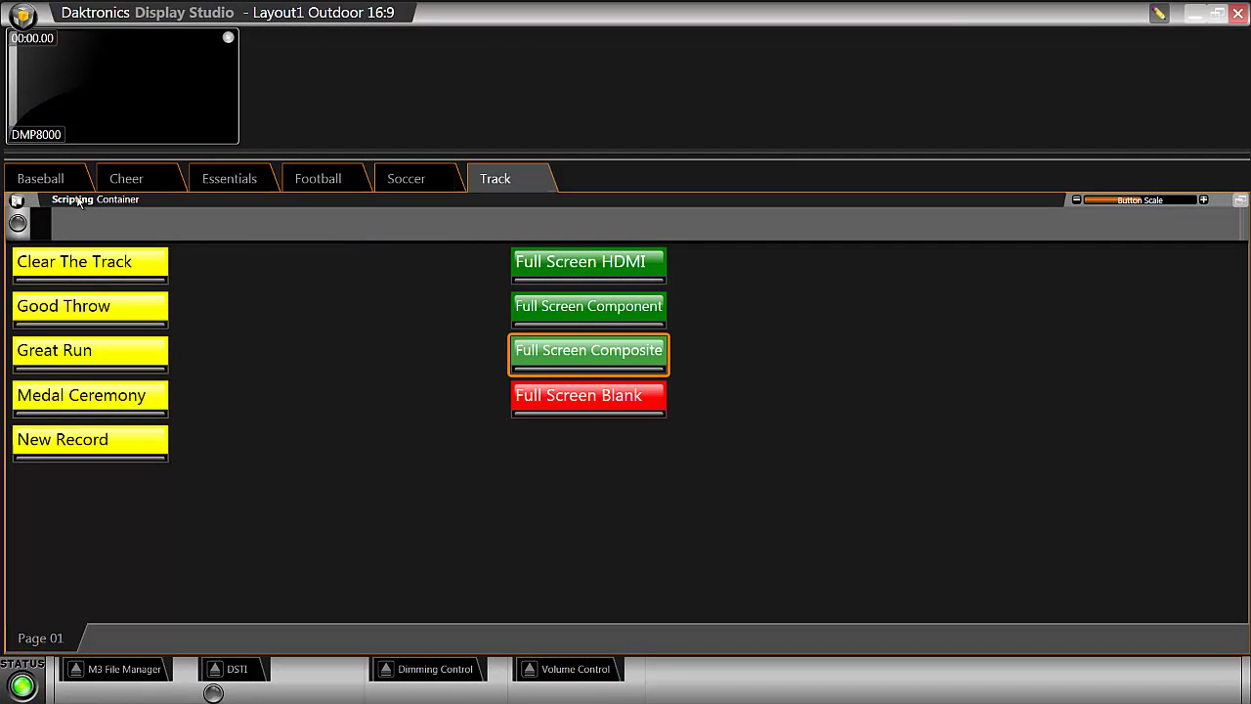
click(46, 176)
click(143, 172)
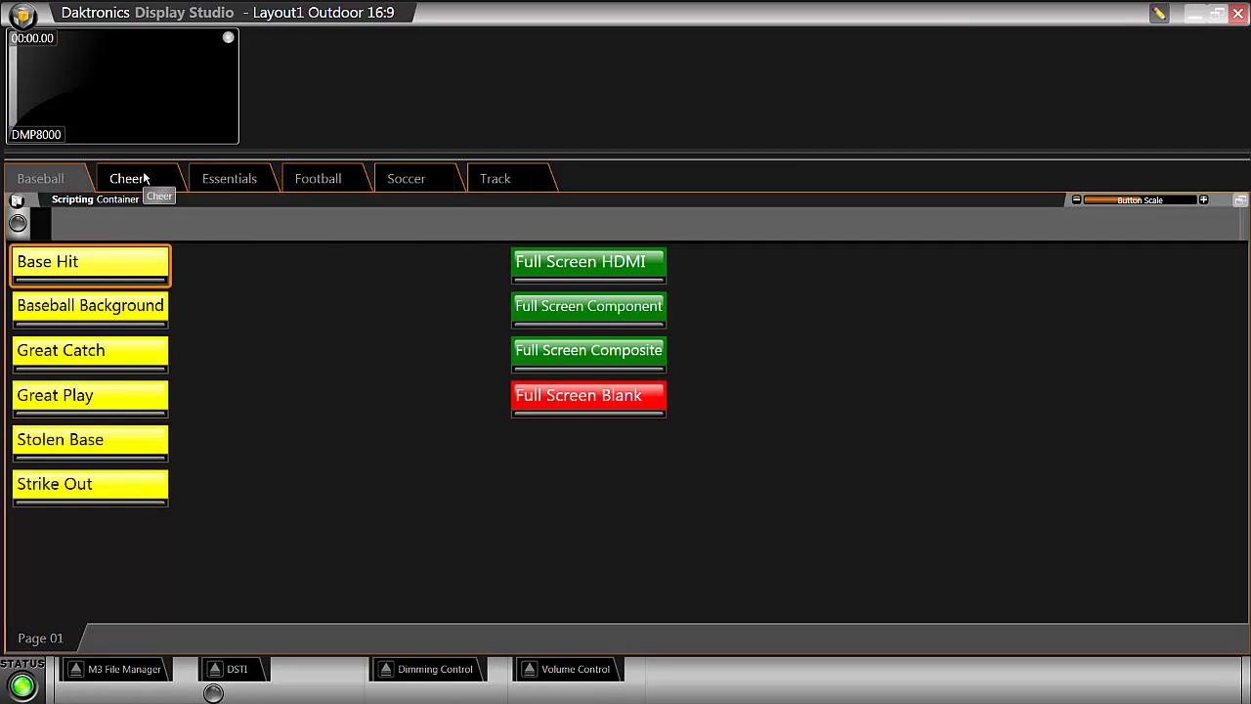
click(264, 179)
click(332, 178)
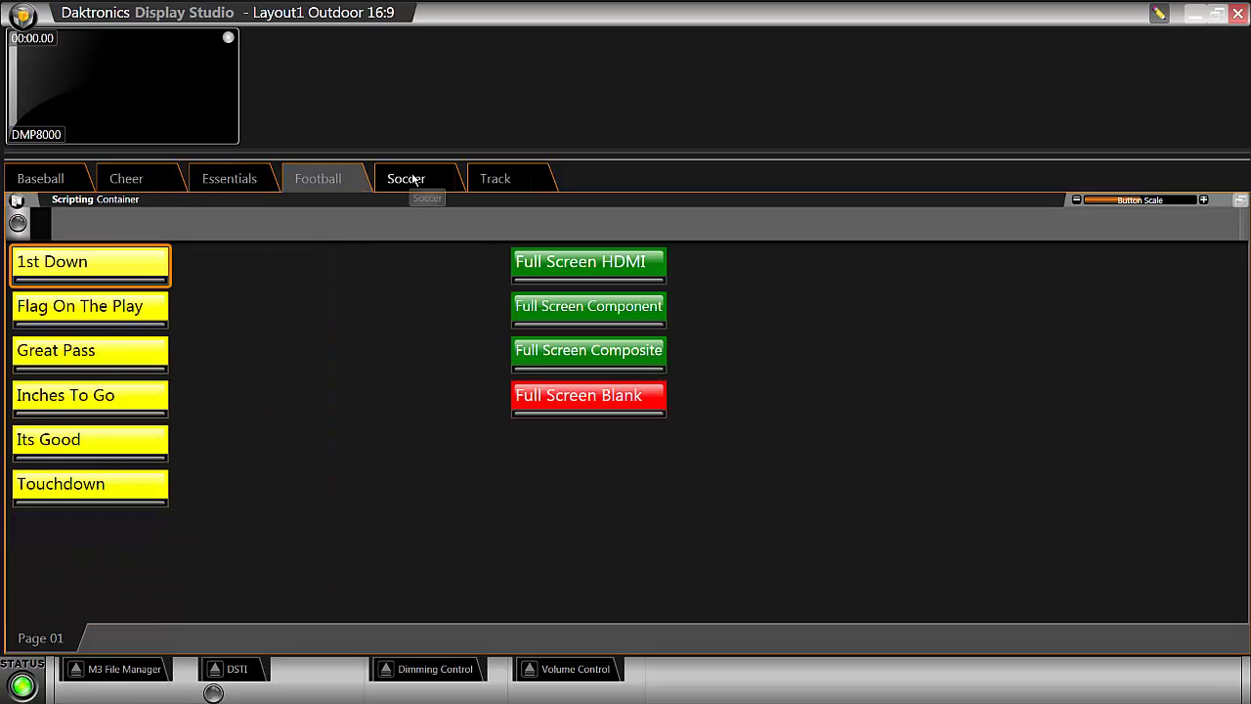
click(414, 179)
click(518, 180)
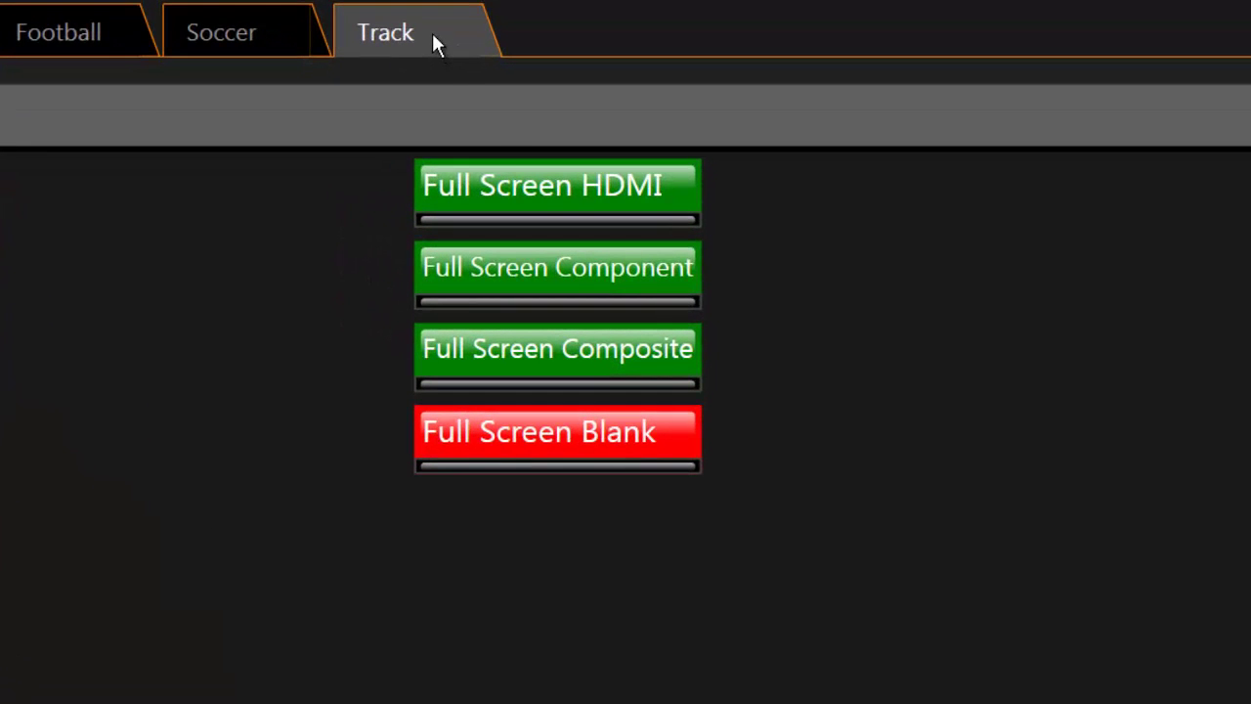
Delete the Full Screen HDMI button from the Track page and confirm
right_click(489, 190)
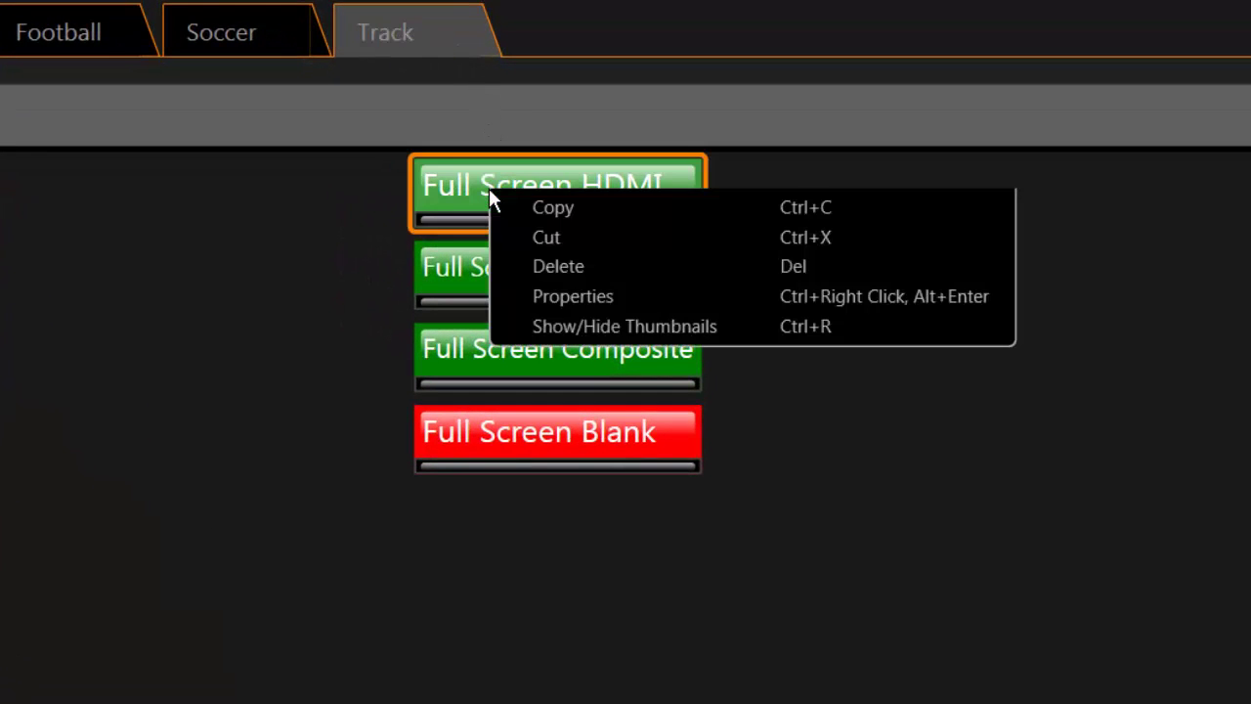
click(545, 263)
click(415, 334)
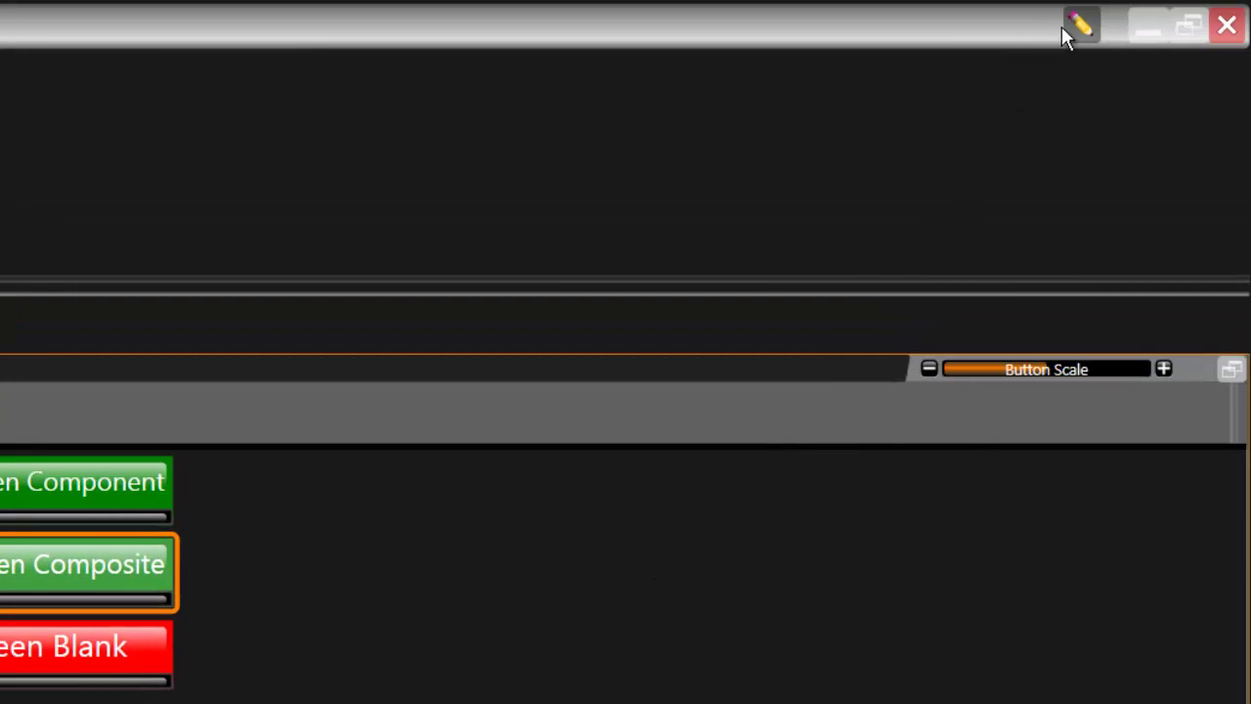
Launch Content Studio and create a new presentation for the DMP 8000 - dvxlayout2 - fullscreen display
click(1081, 27)
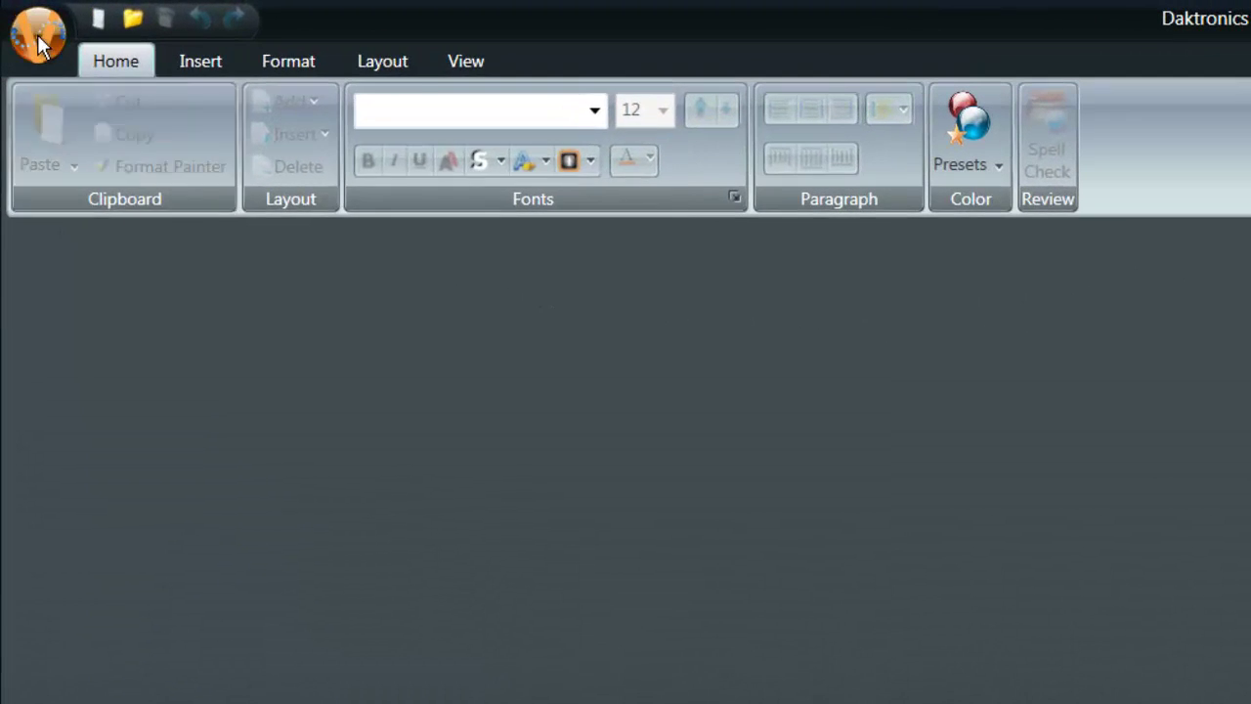
click(20, 17)
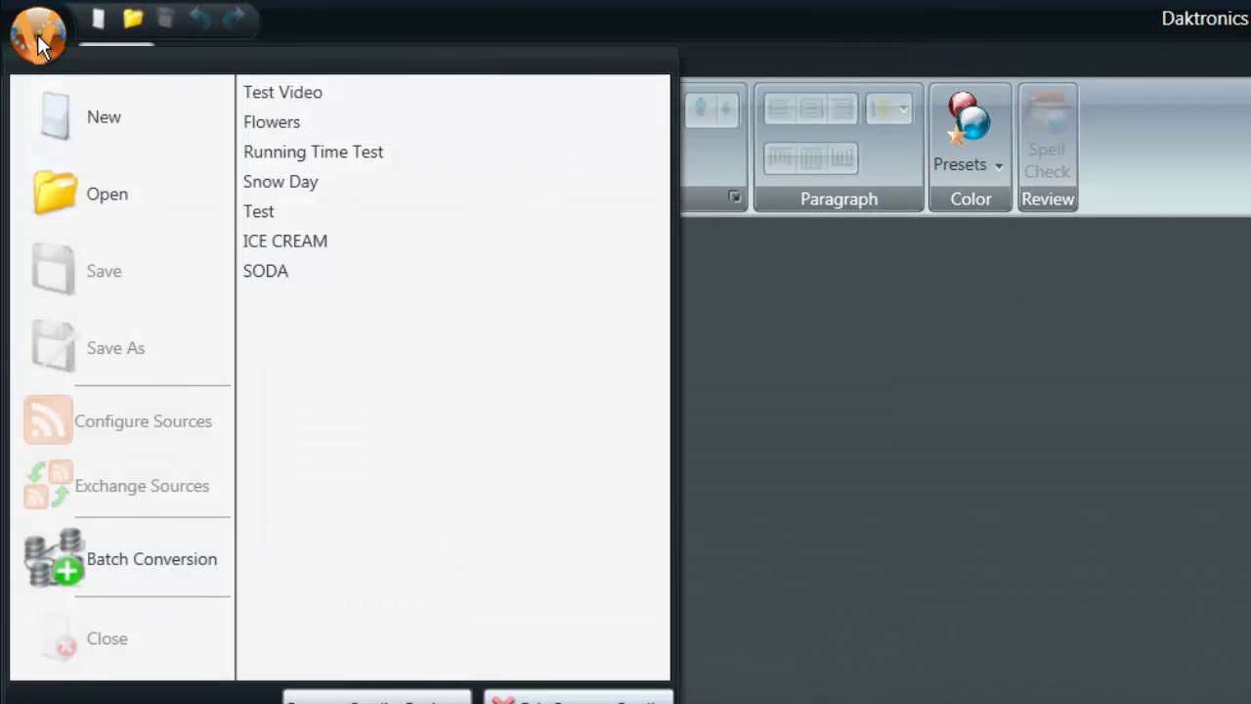
click(59, 122)
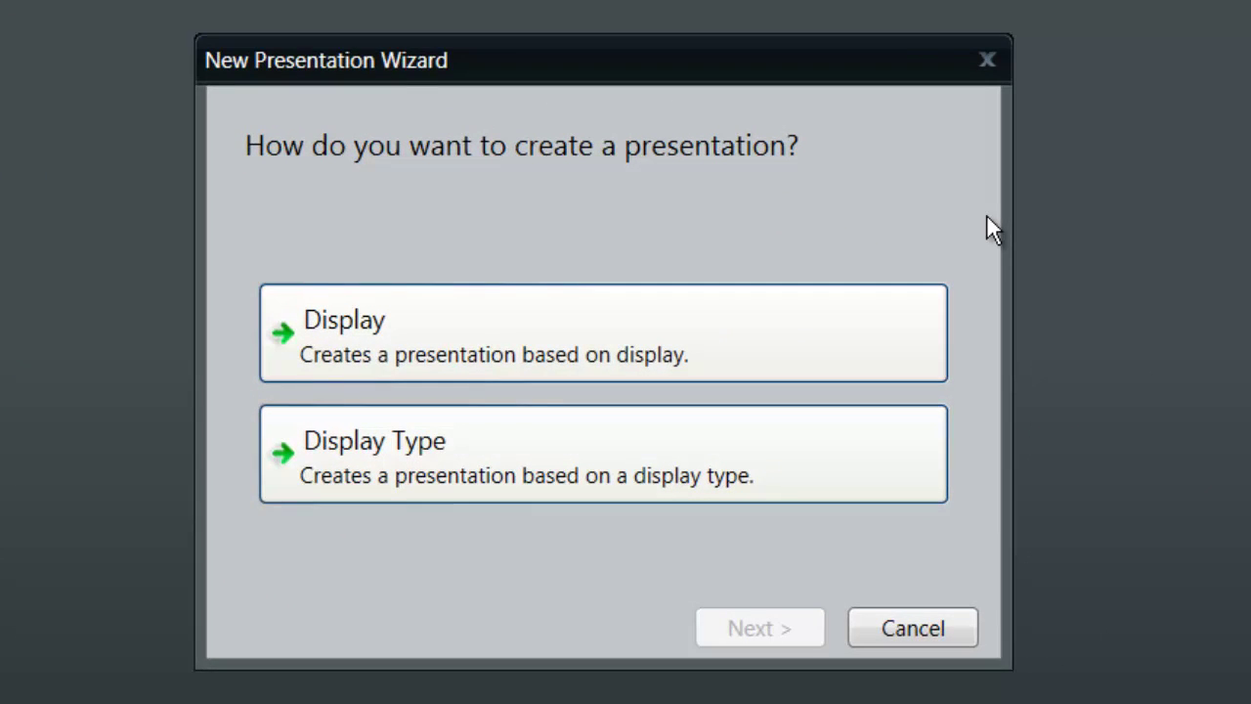
click(758, 320)
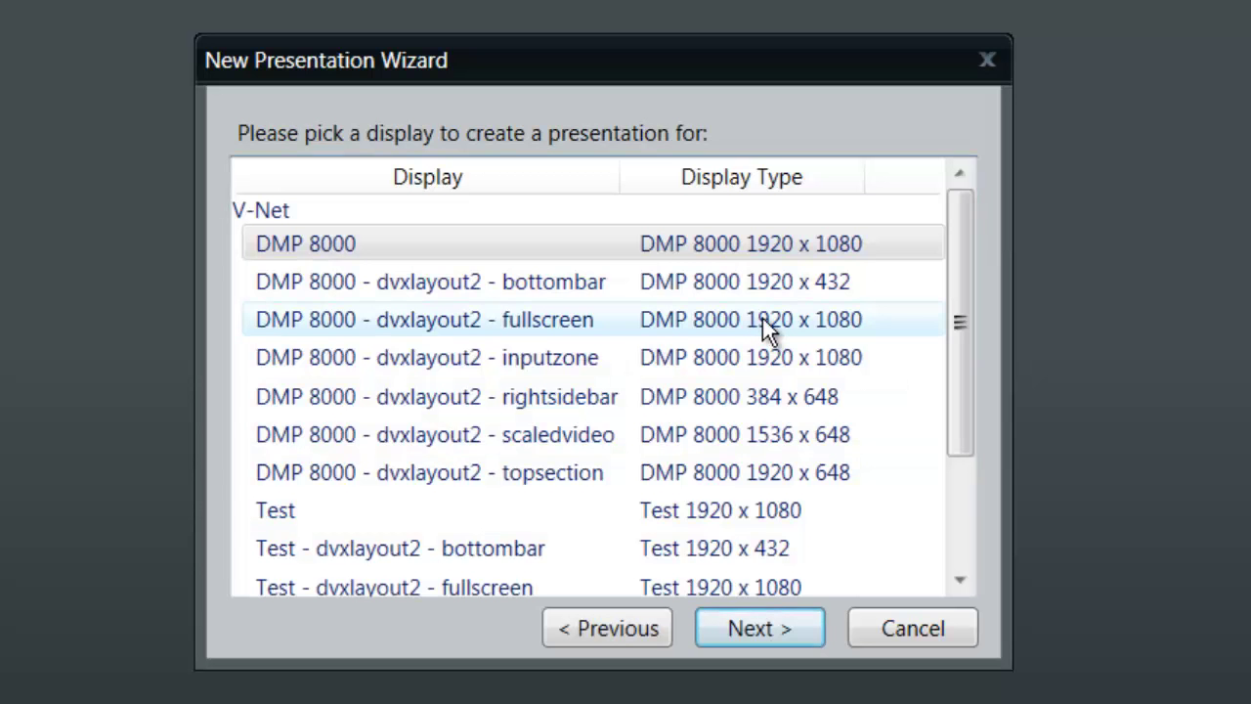
click(556, 331)
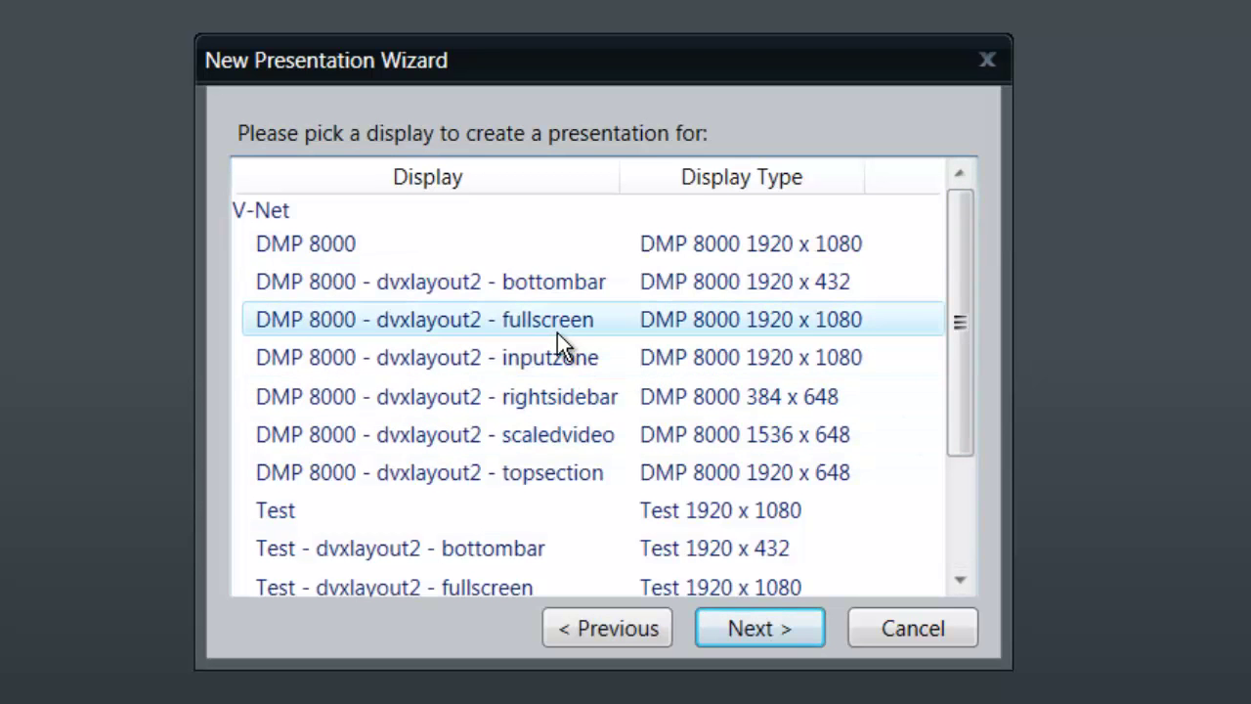
click(748, 630)
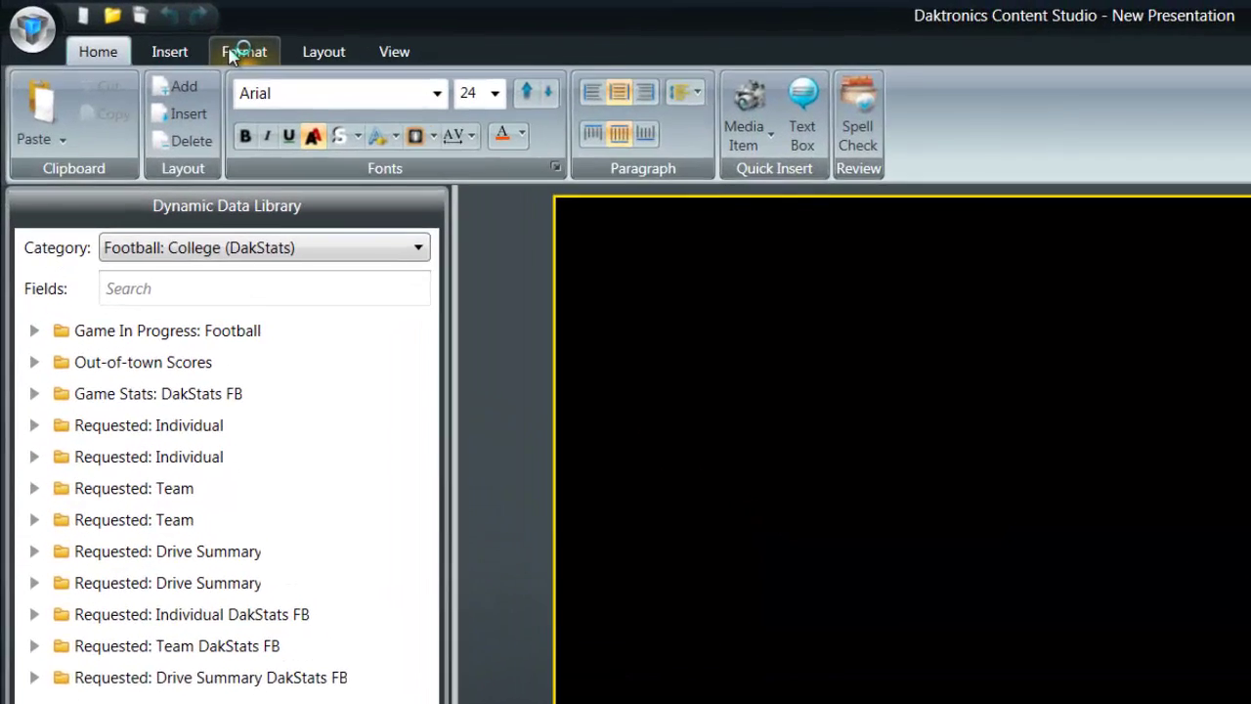
Fill the background with a custom colour of G 83 and B 159 (#FF00539F)
click(234, 51)
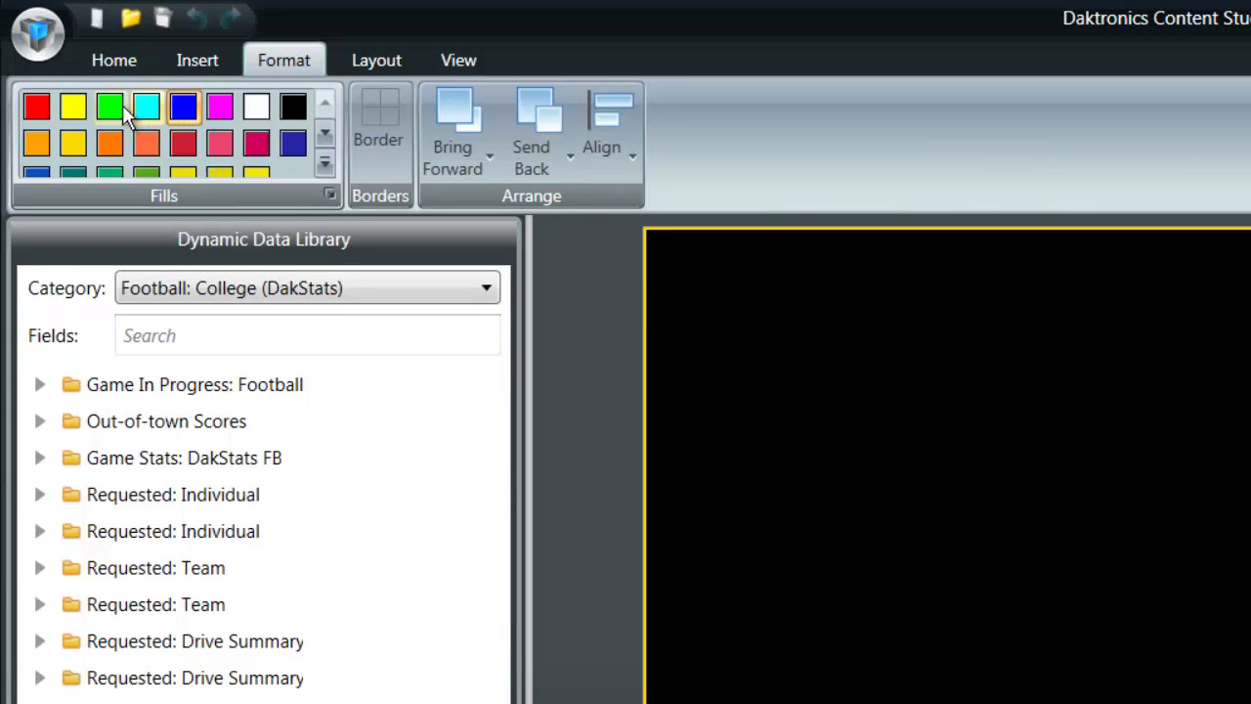
click(325, 164)
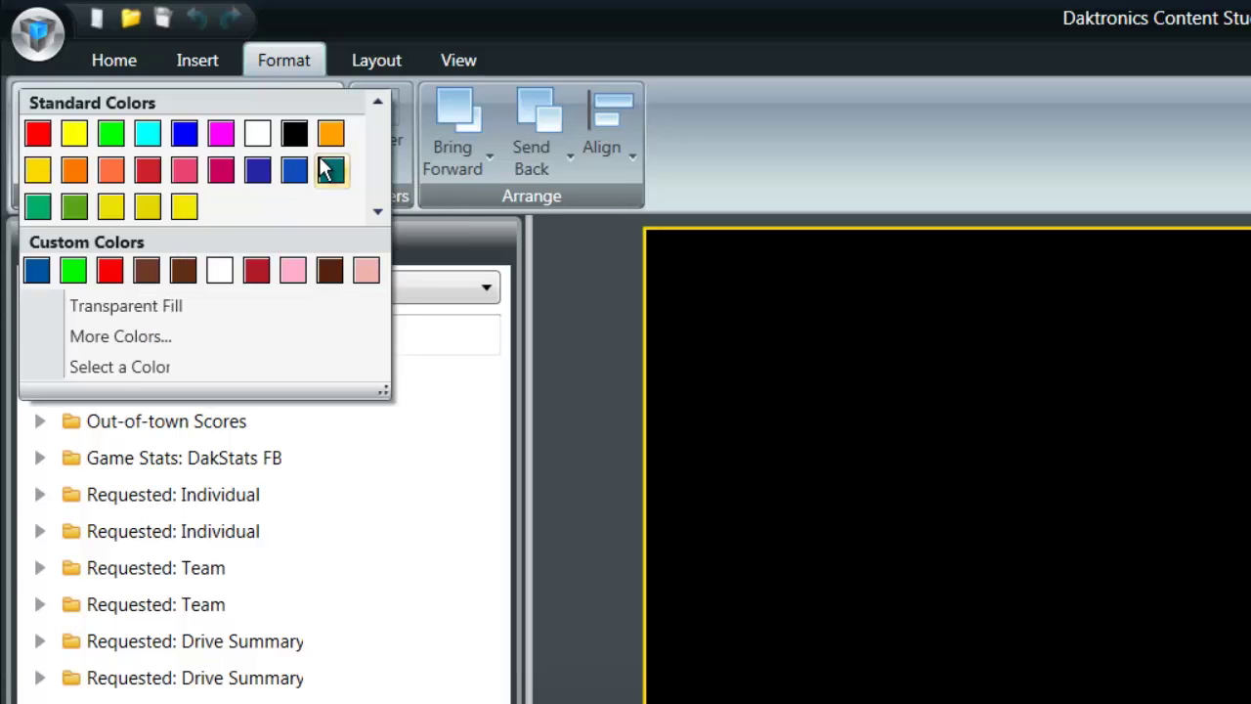
click(164, 350)
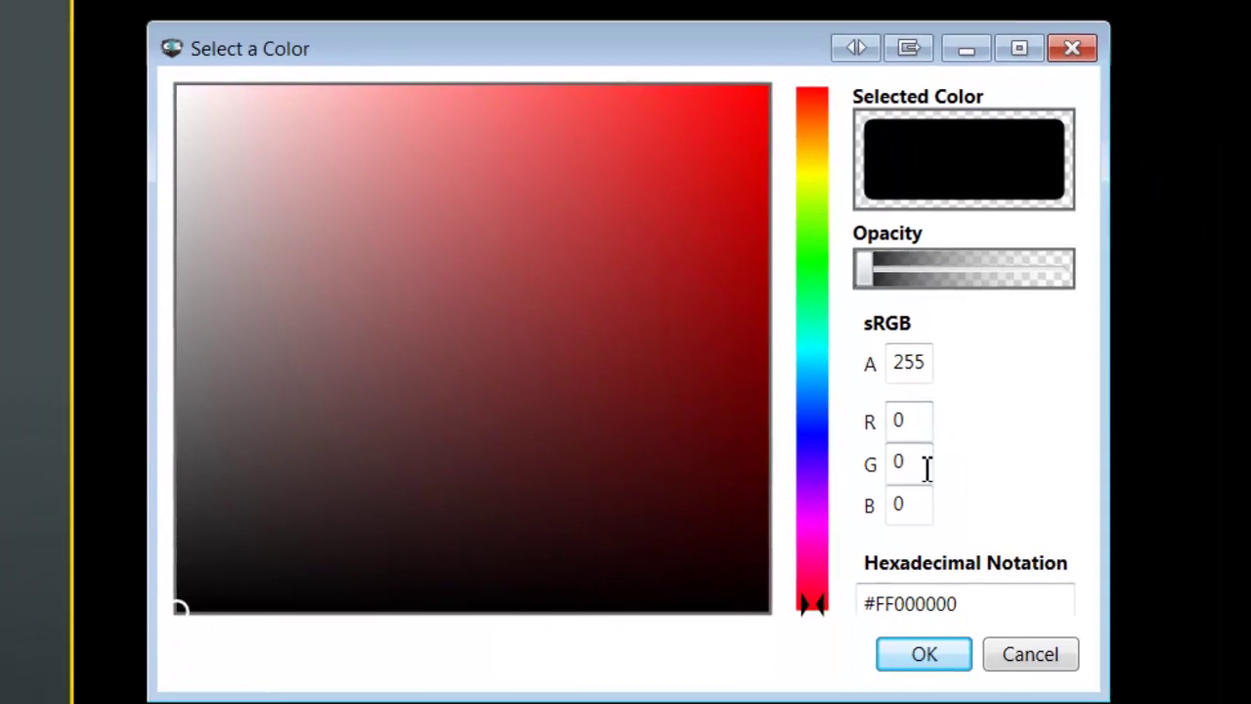
click(846, 453)
text(83)
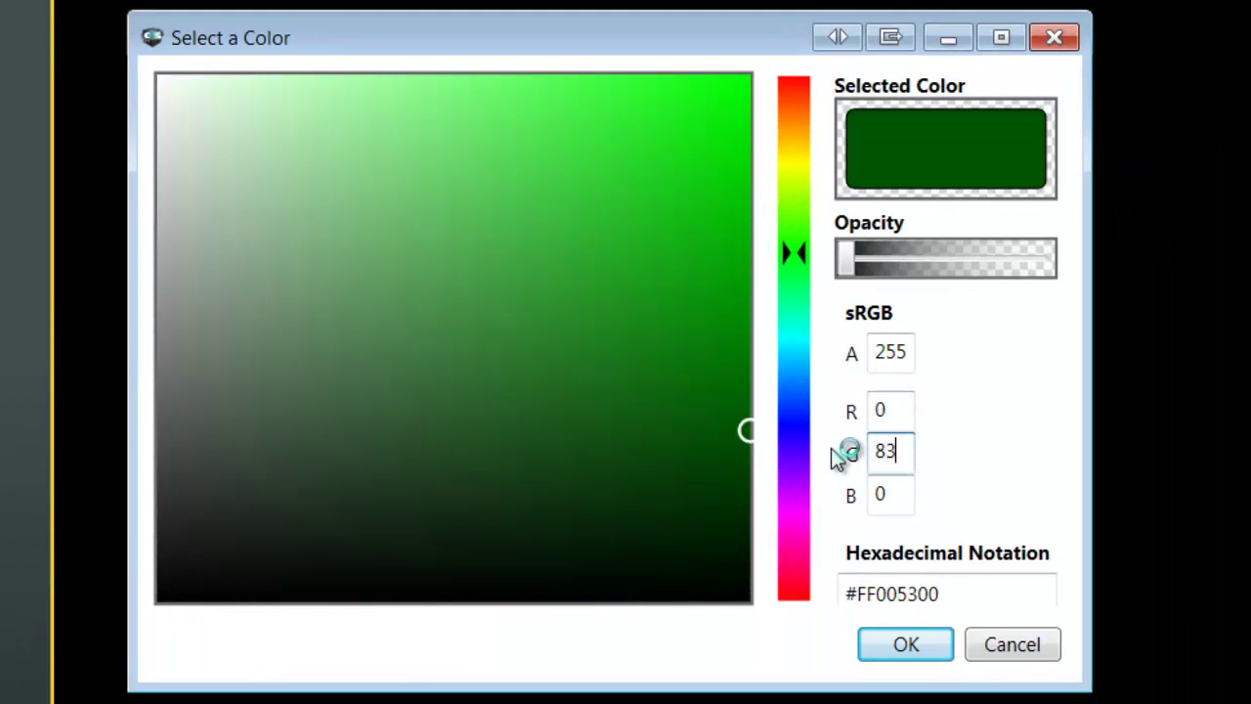
key(Tab)
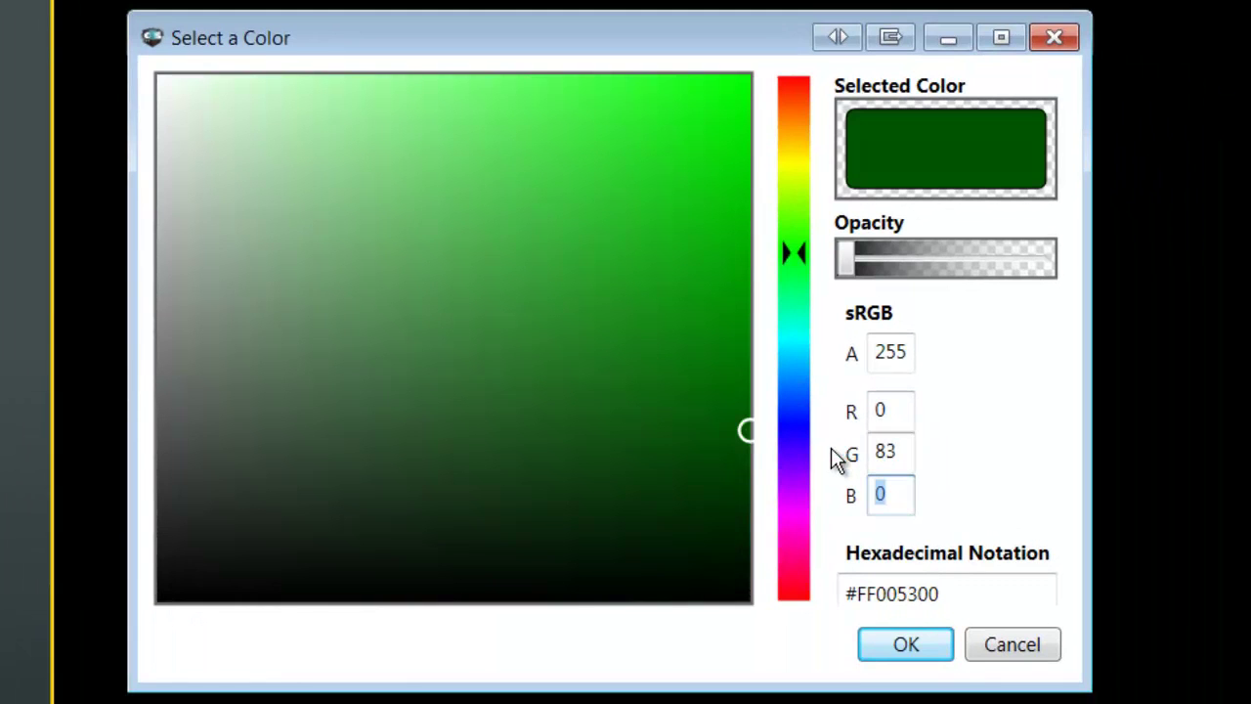
text(159)
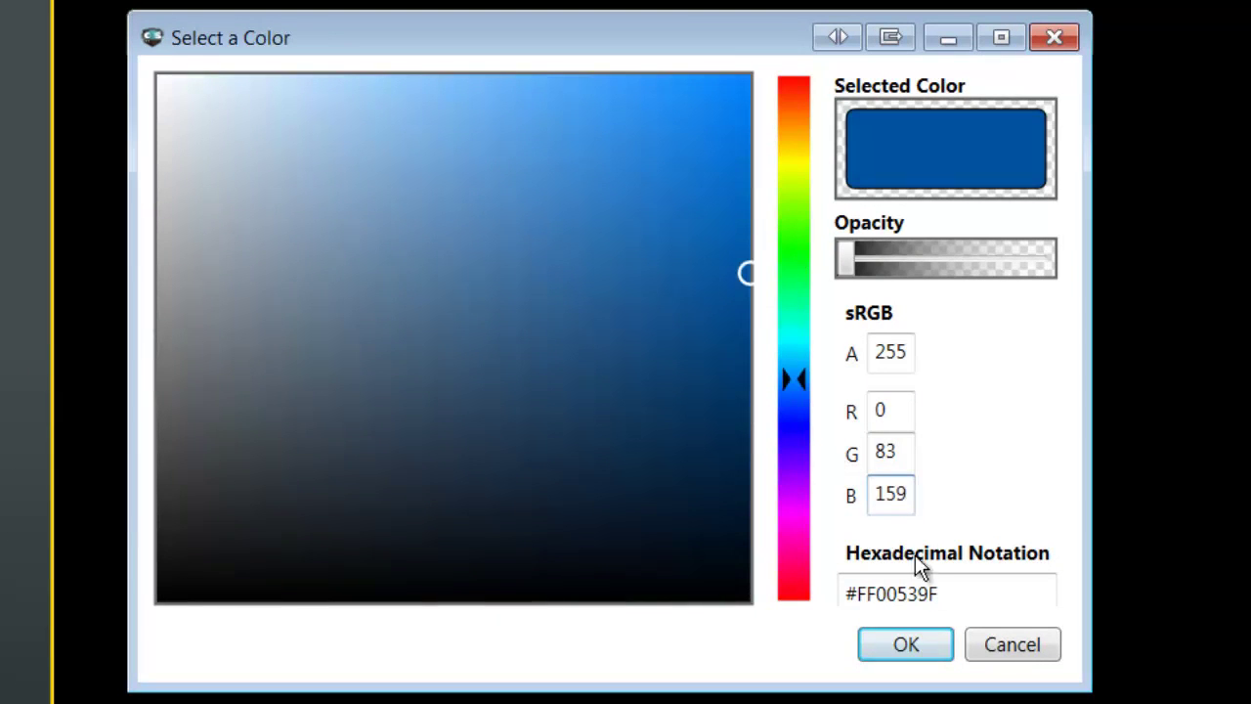
click(936, 649)
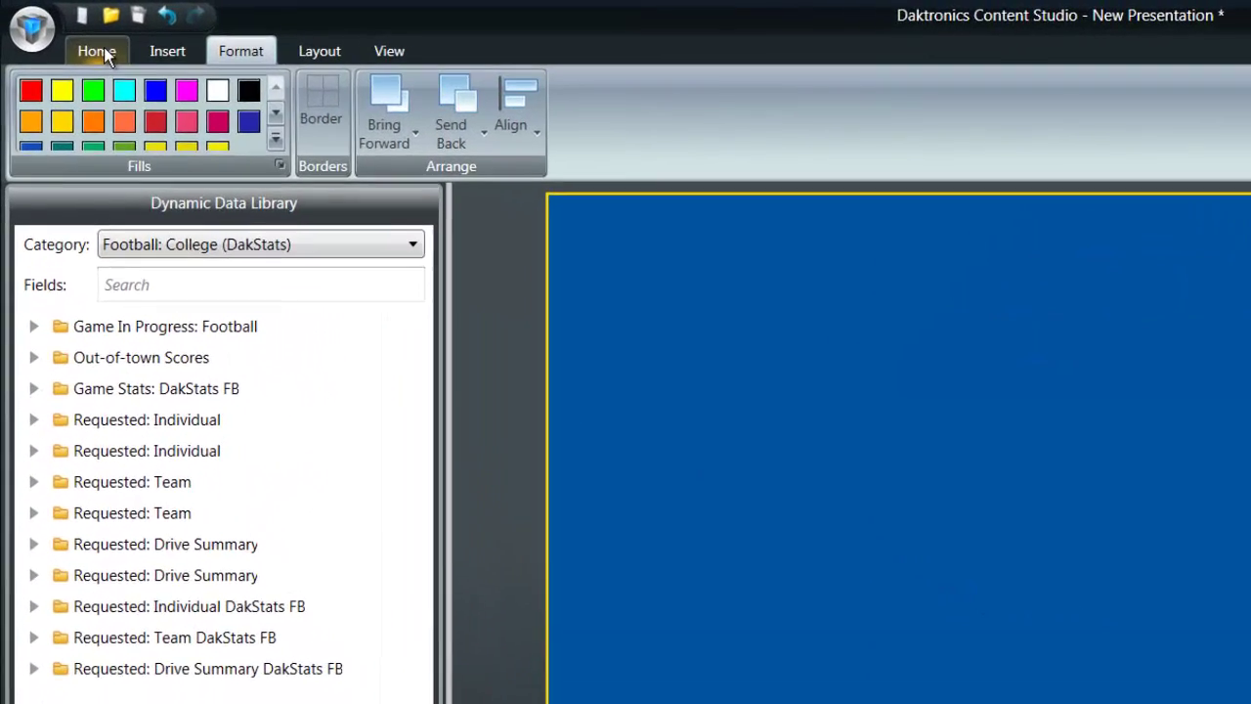
Add a text box reading 'Daktronics Control Systems' on the blue canvas
click(65, 32)
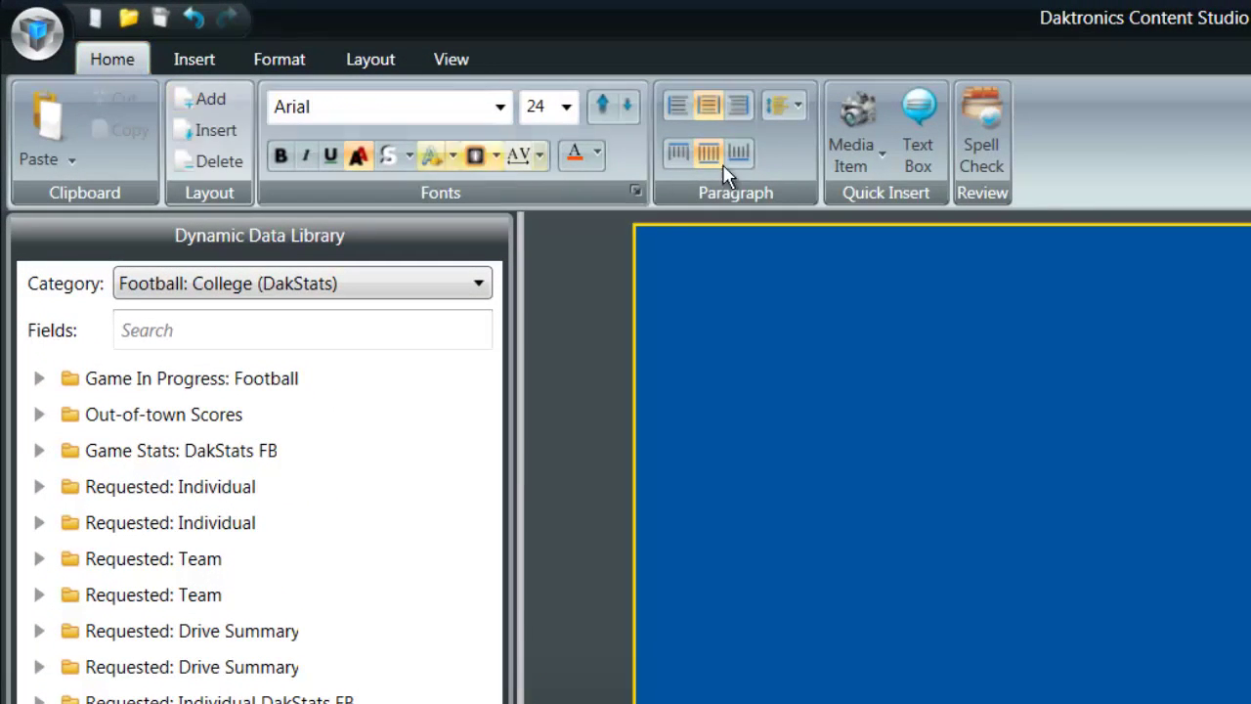
click(922, 141)
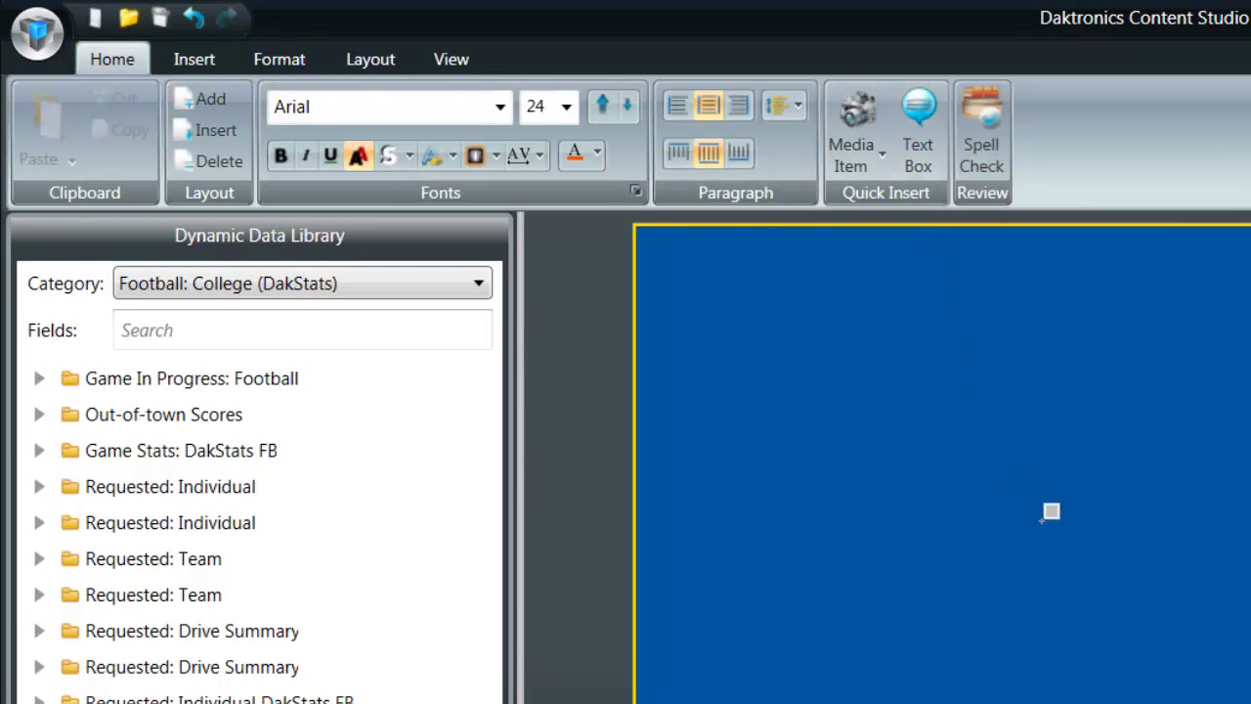
click(1061, 539)
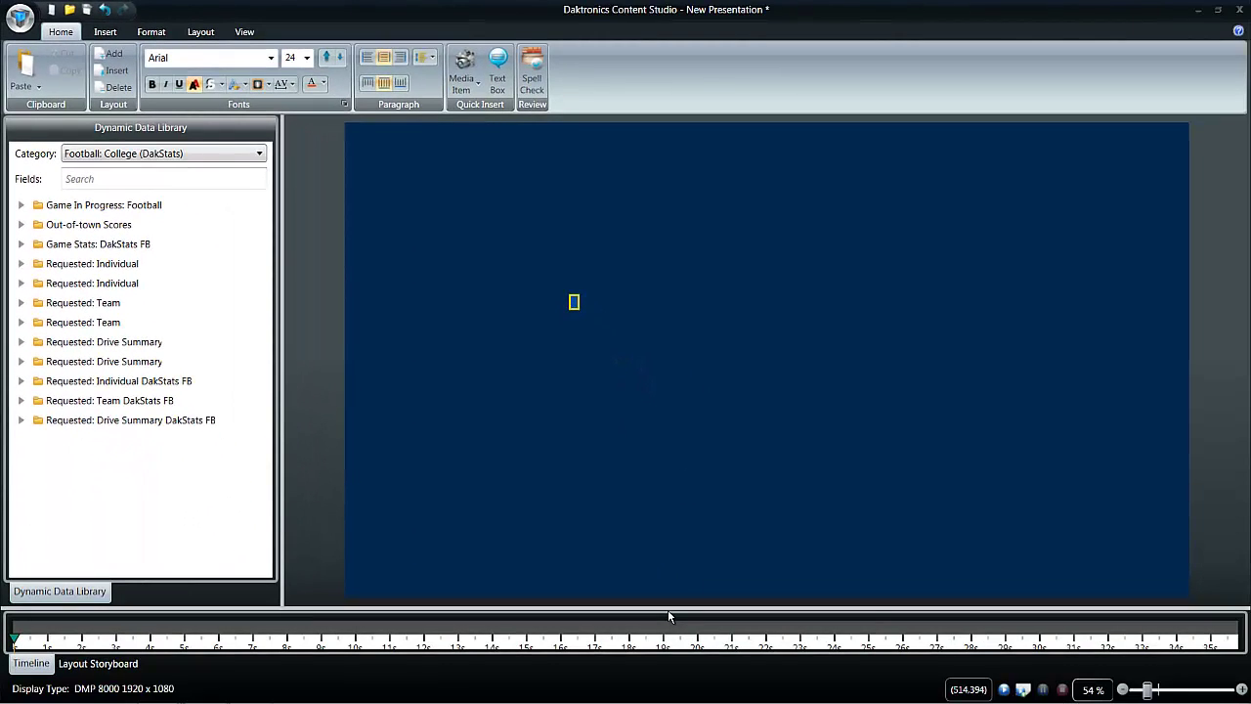
text(Daktronics)
key(ctrl+a)
text(Coo)
text(trol Systems)
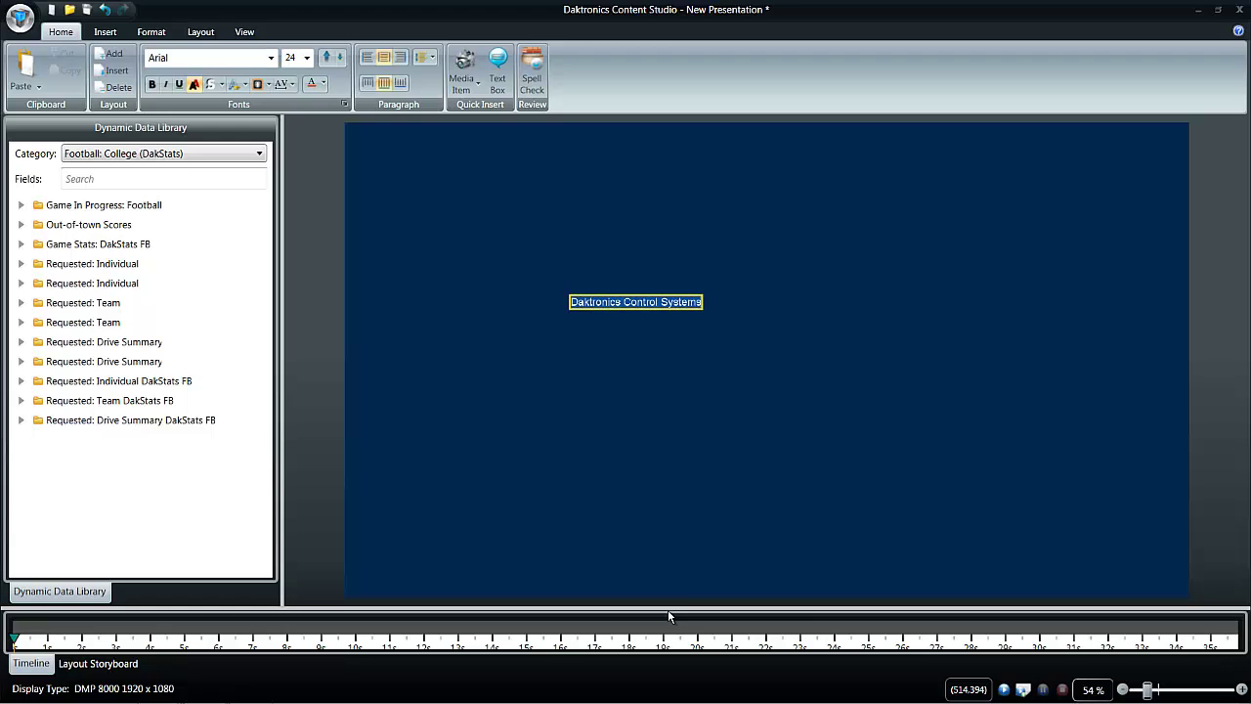
click(864, 323)
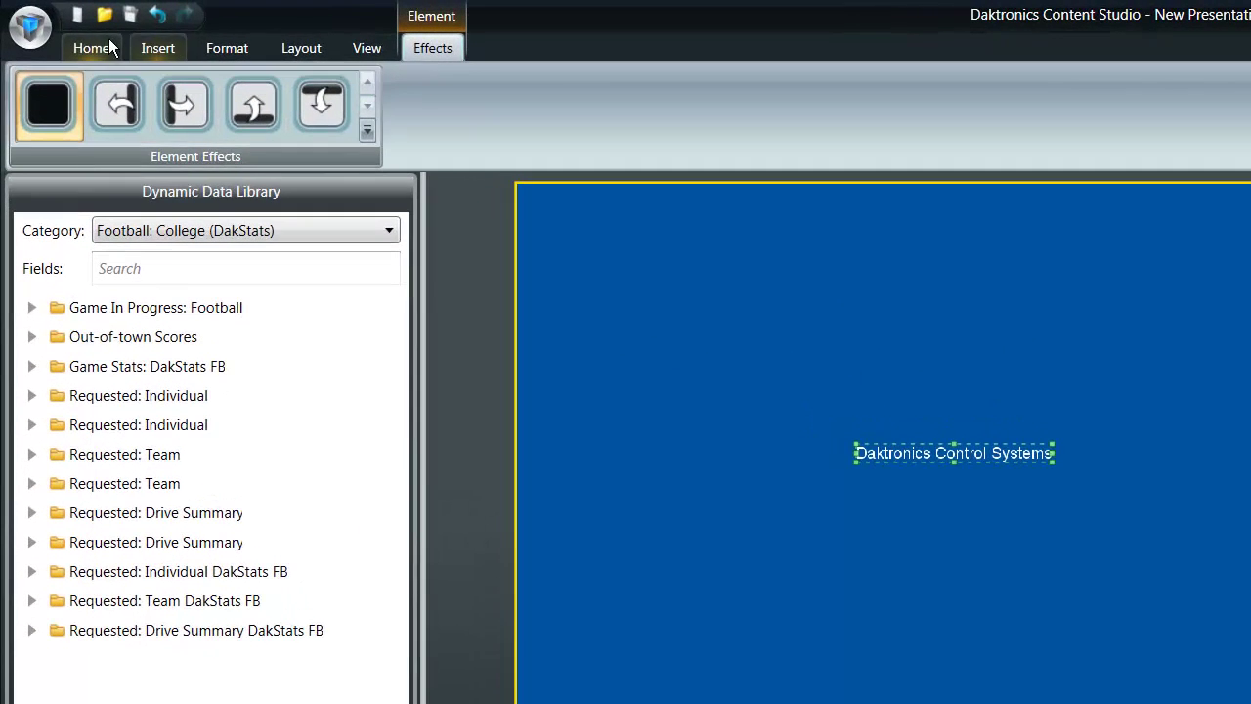
Set the caption's font size to 72 point
click(90, 37)
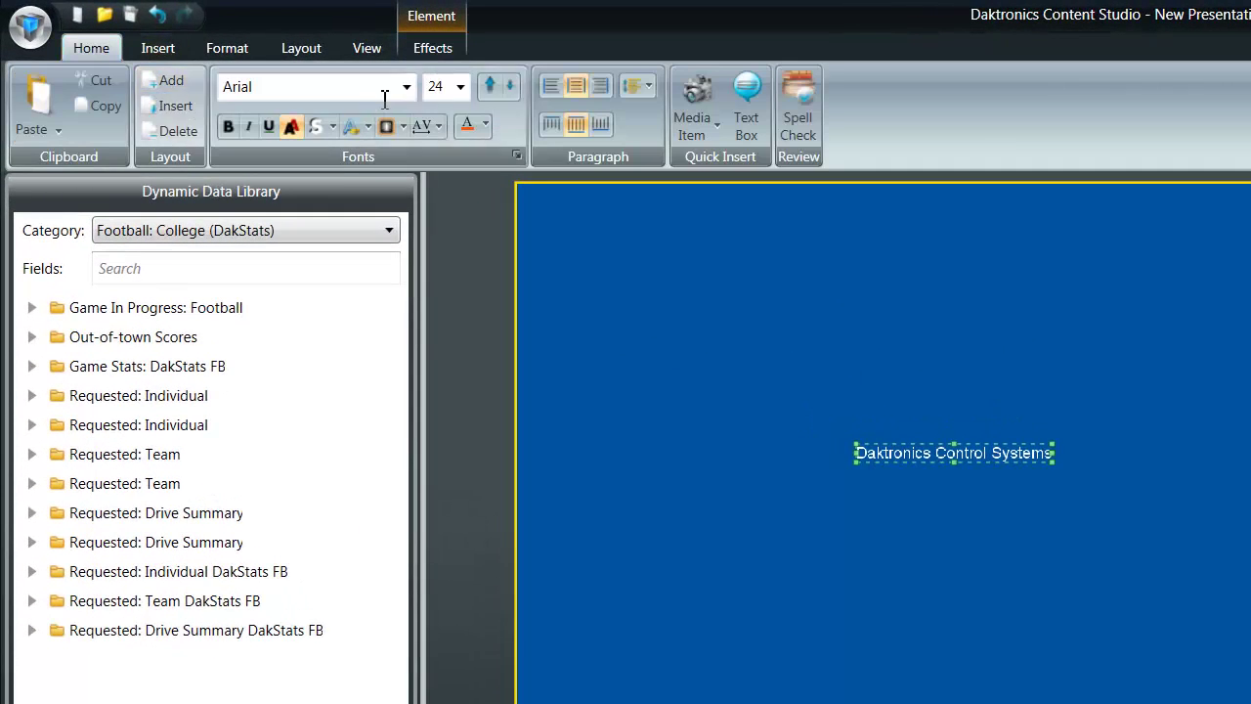
click(459, 86)
click(451, 340)
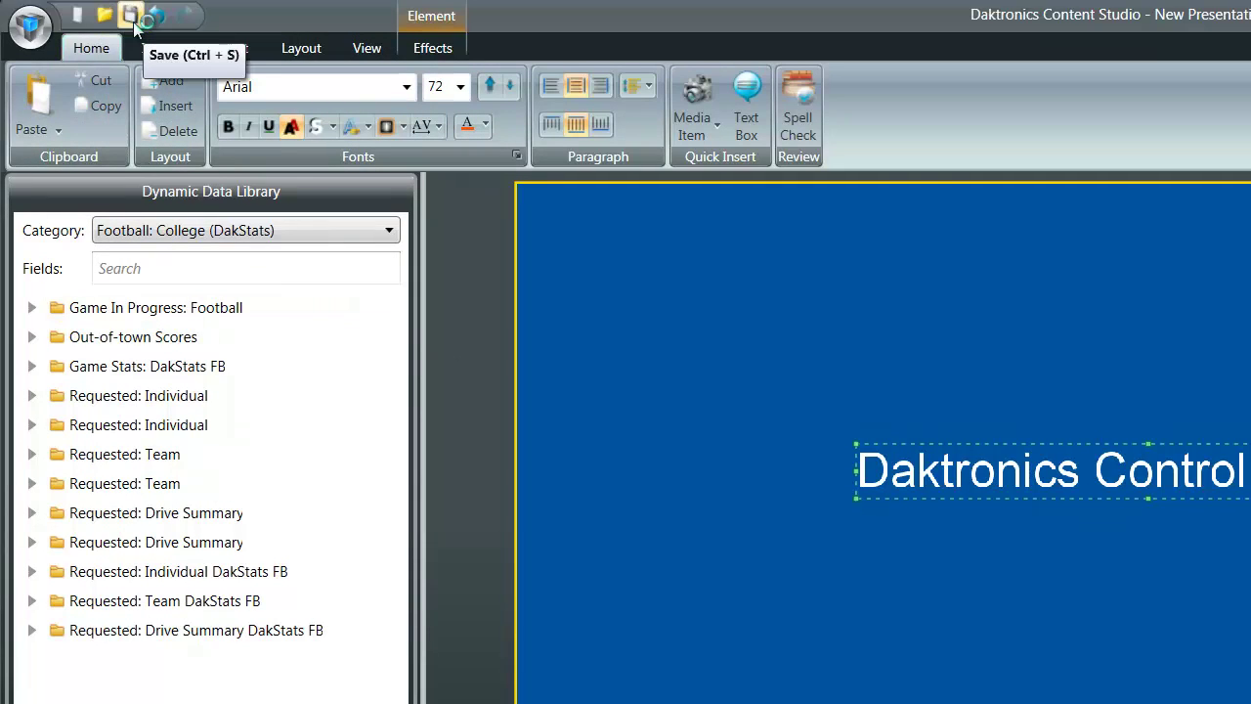
Save the presentation as 'Daktronics Control Systems' in a new Training Videos folder under Content
click(30, 38)
click(35, 217)
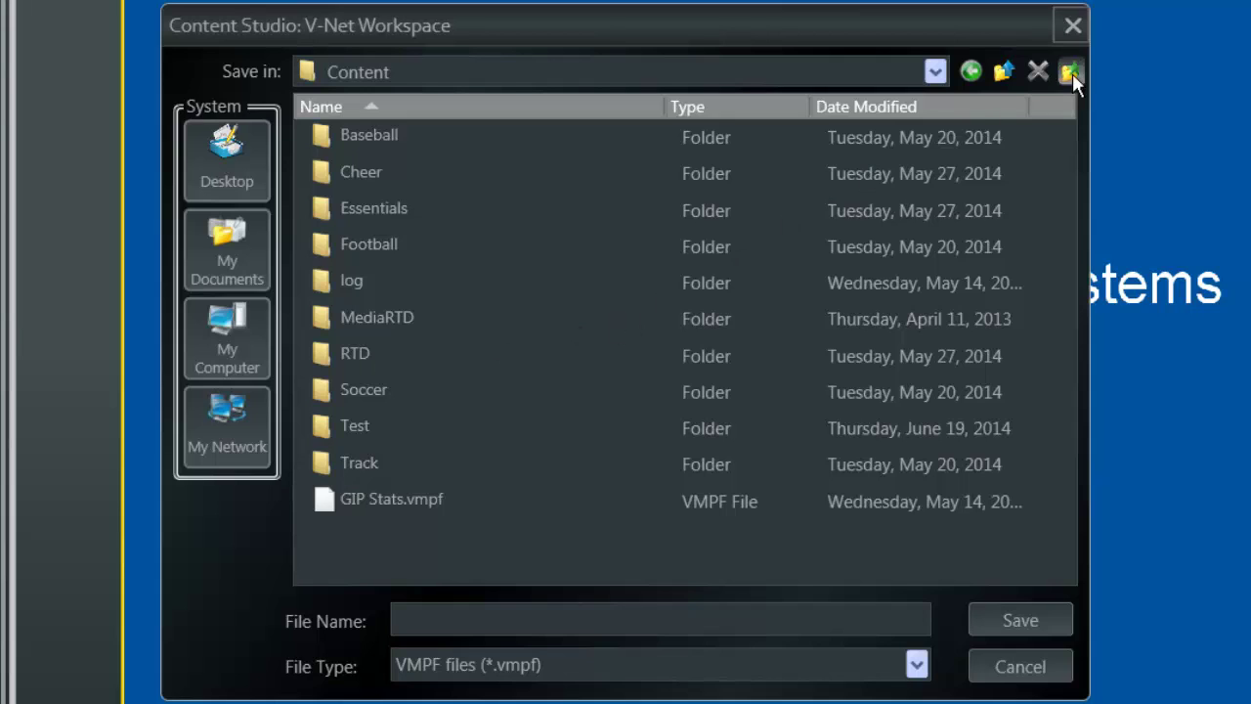
click(1070, 74)
text(Tra)
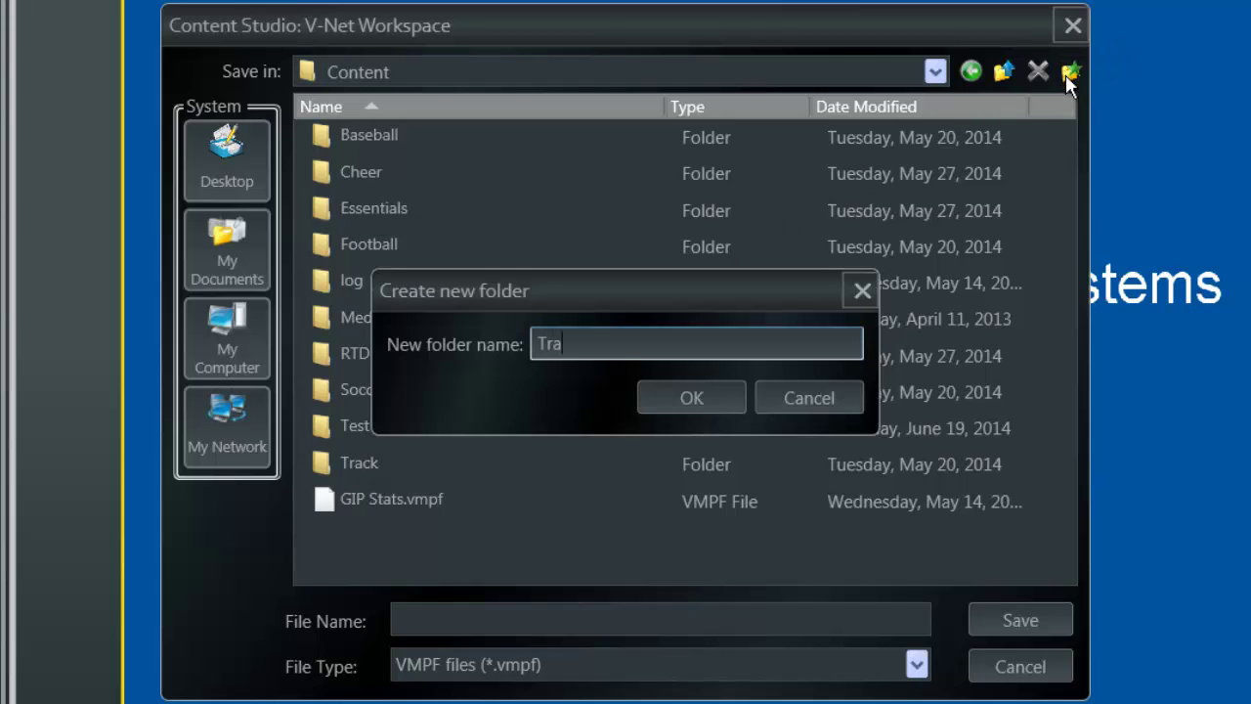
text(ining Videos)
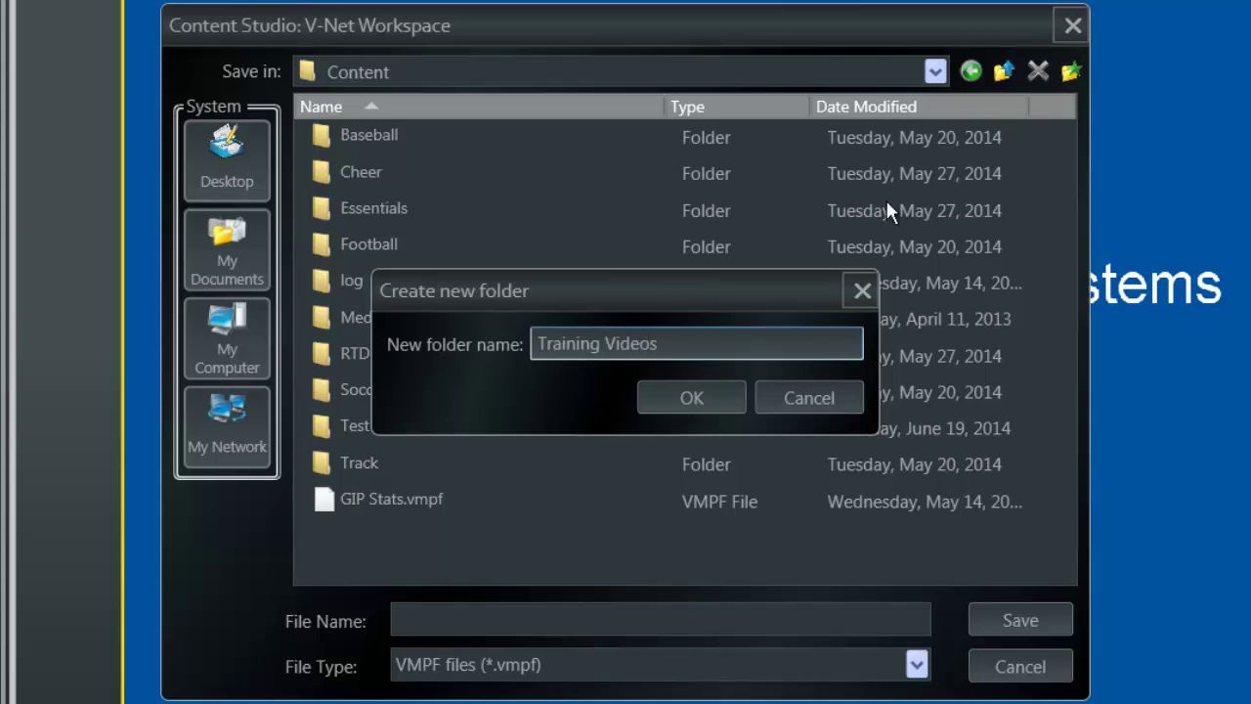
click(693, 398)
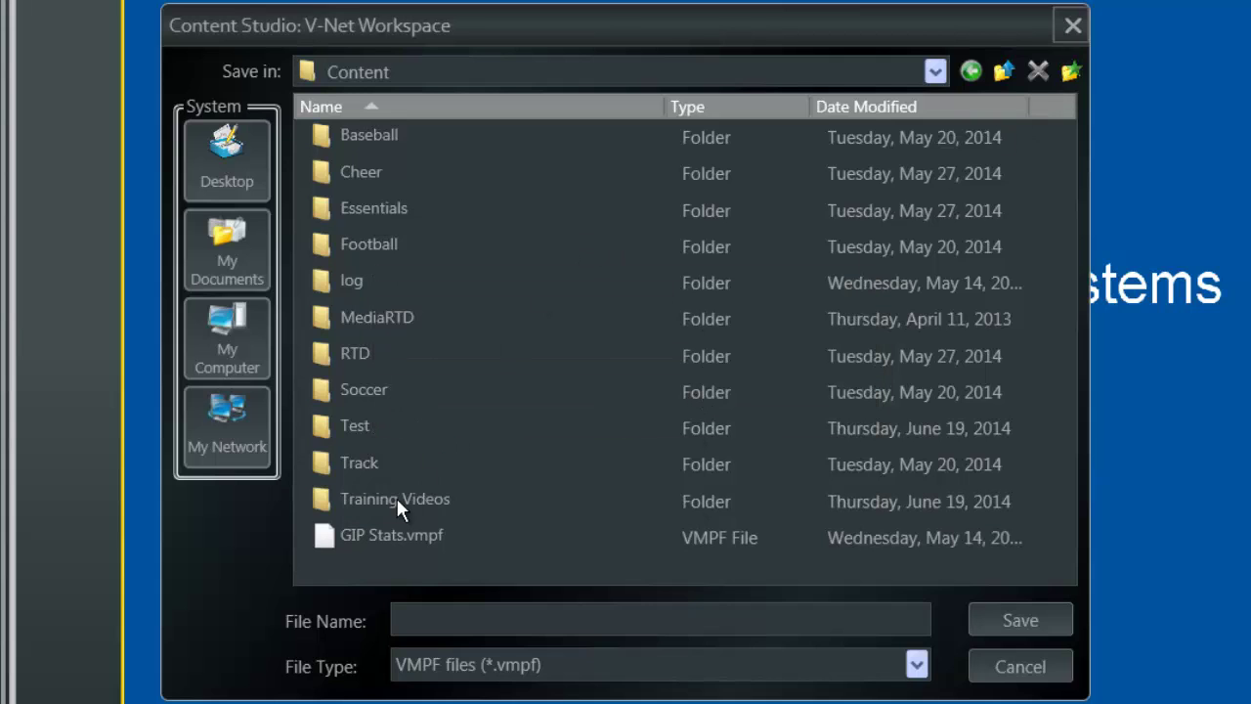
double_click(396, 498)
click(459, 613)
text(D)
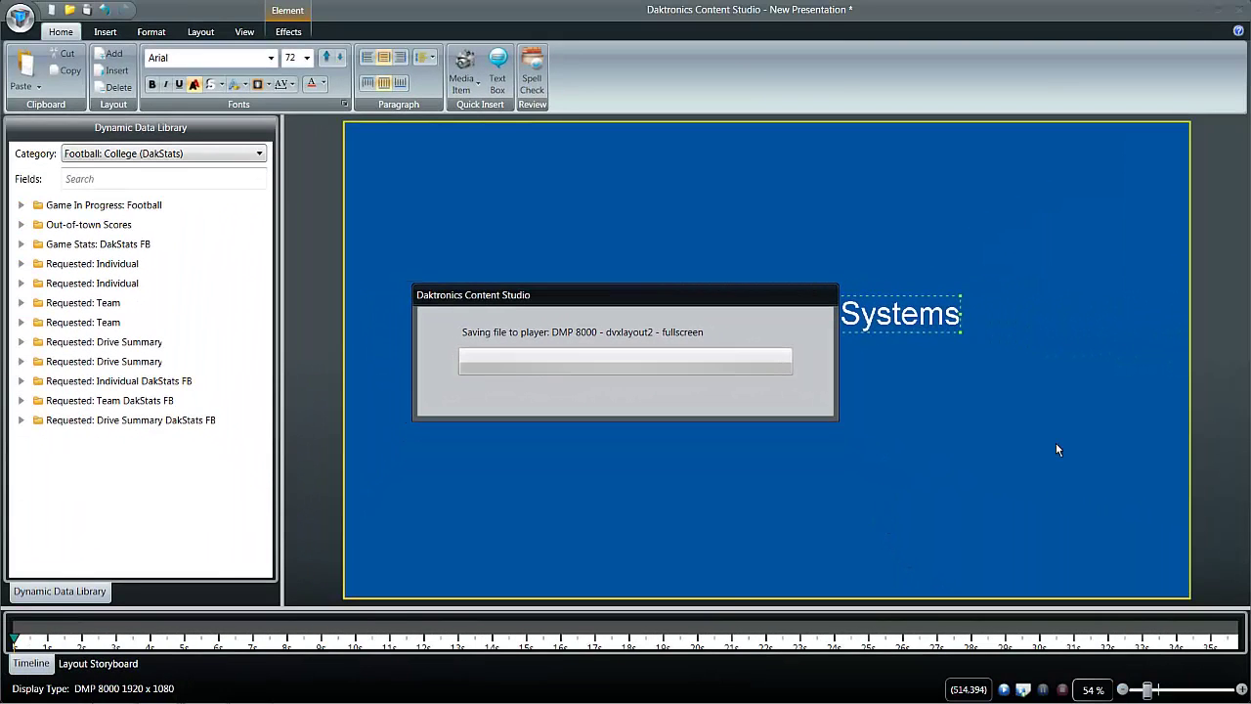
Create a new button with a DMP-8000 Player Control Play action targeting DMP8000:primary/fullscreen
click(1211, 8)
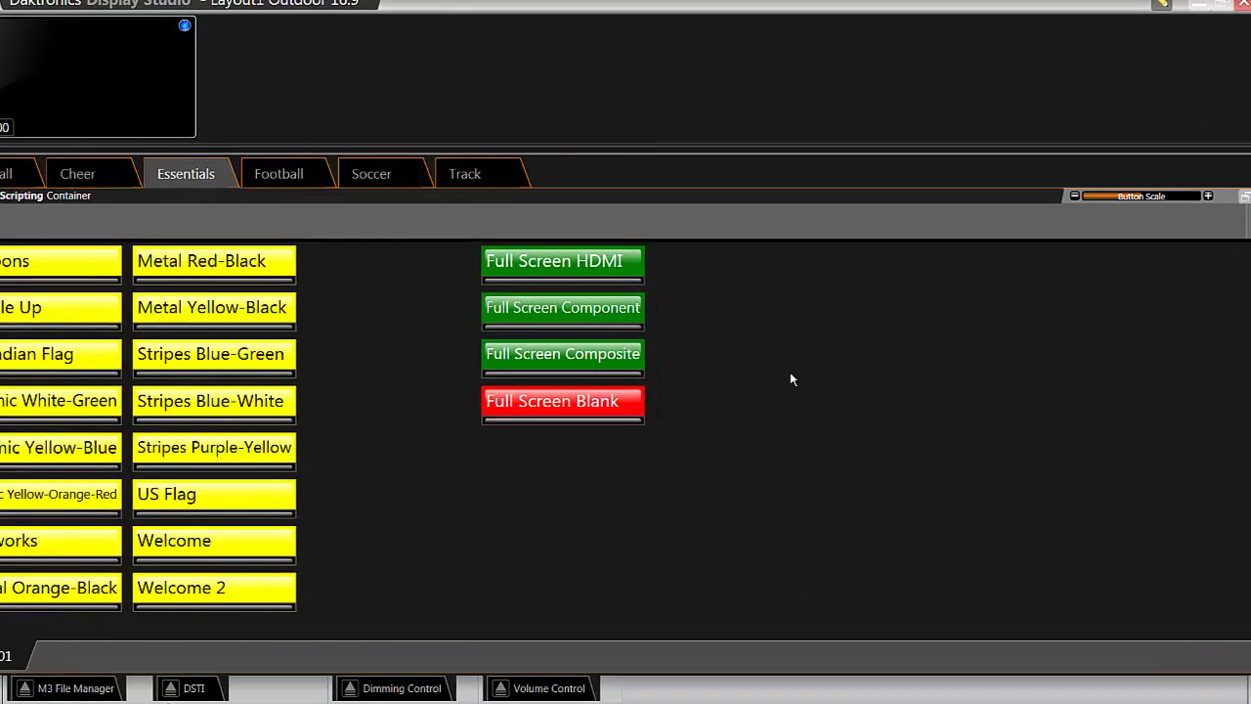
right_click(805, 371)
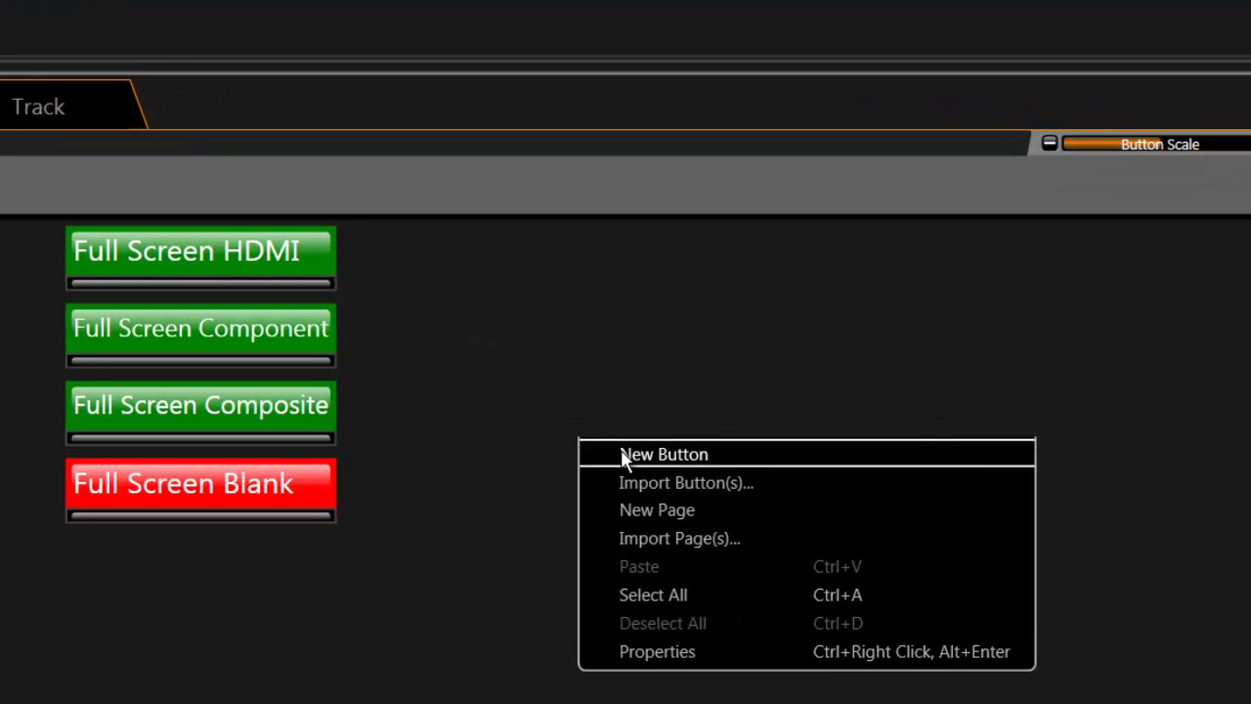
click(622, 454)
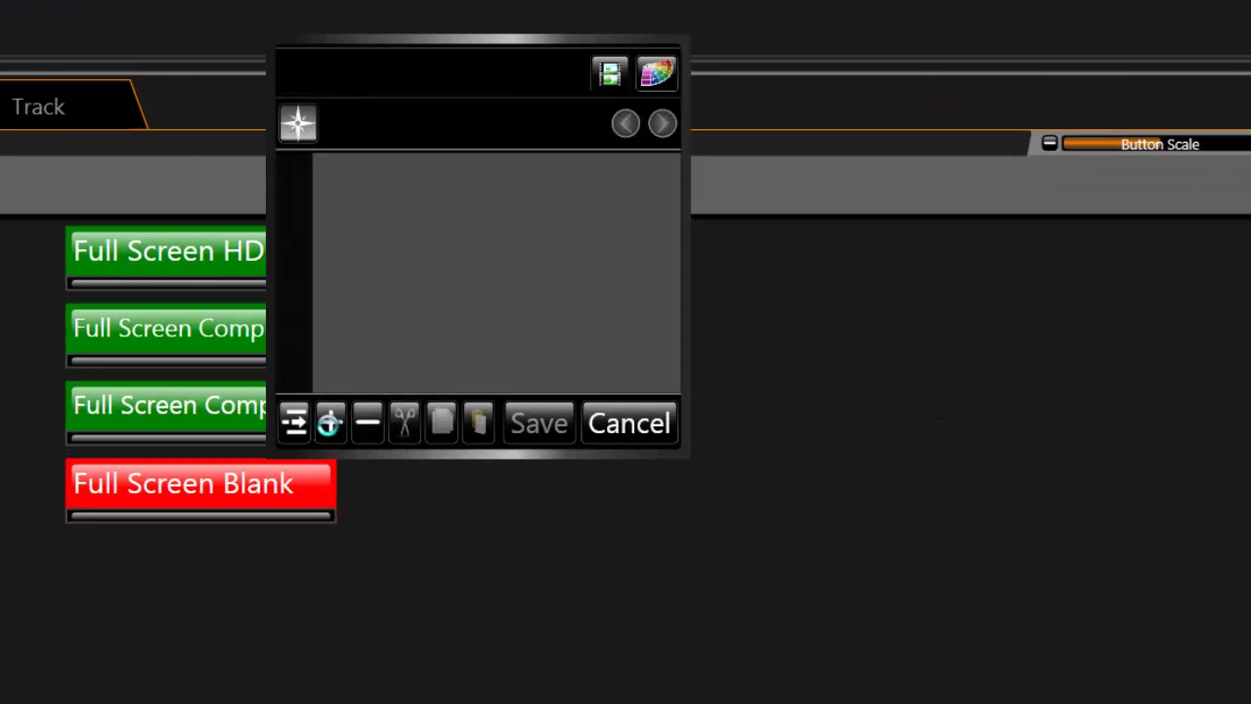
click(329, 424)
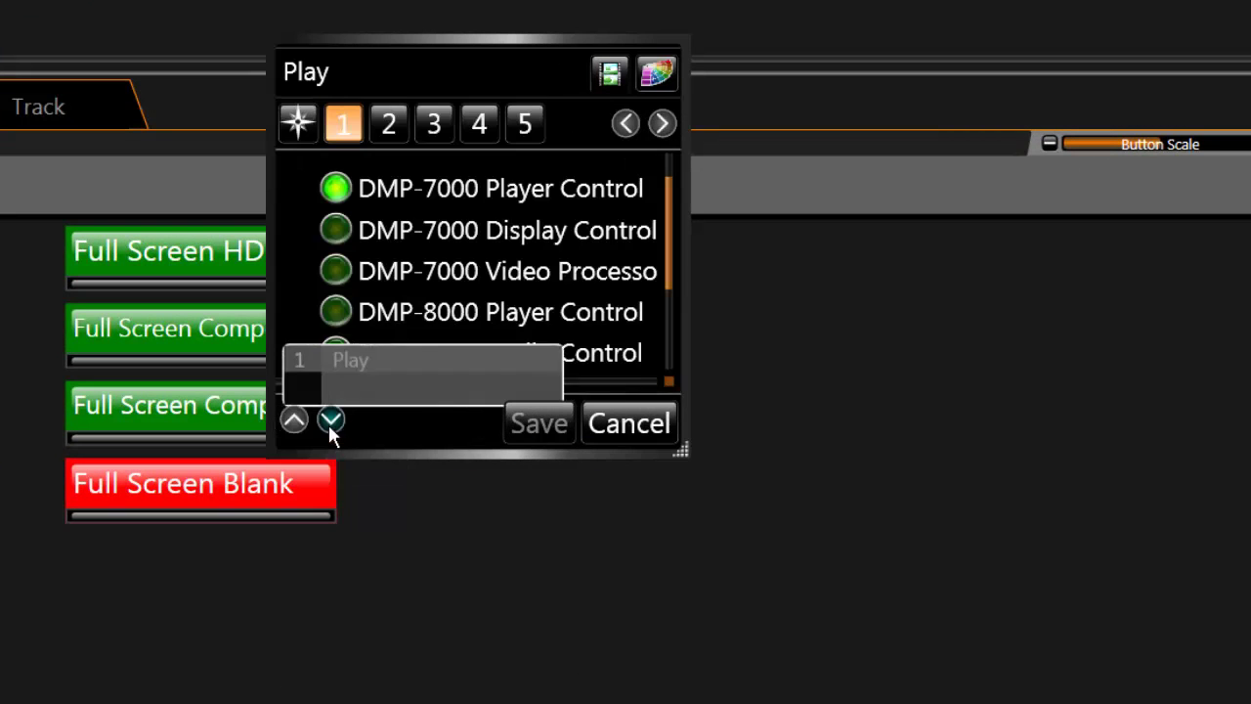
click(483, 309)
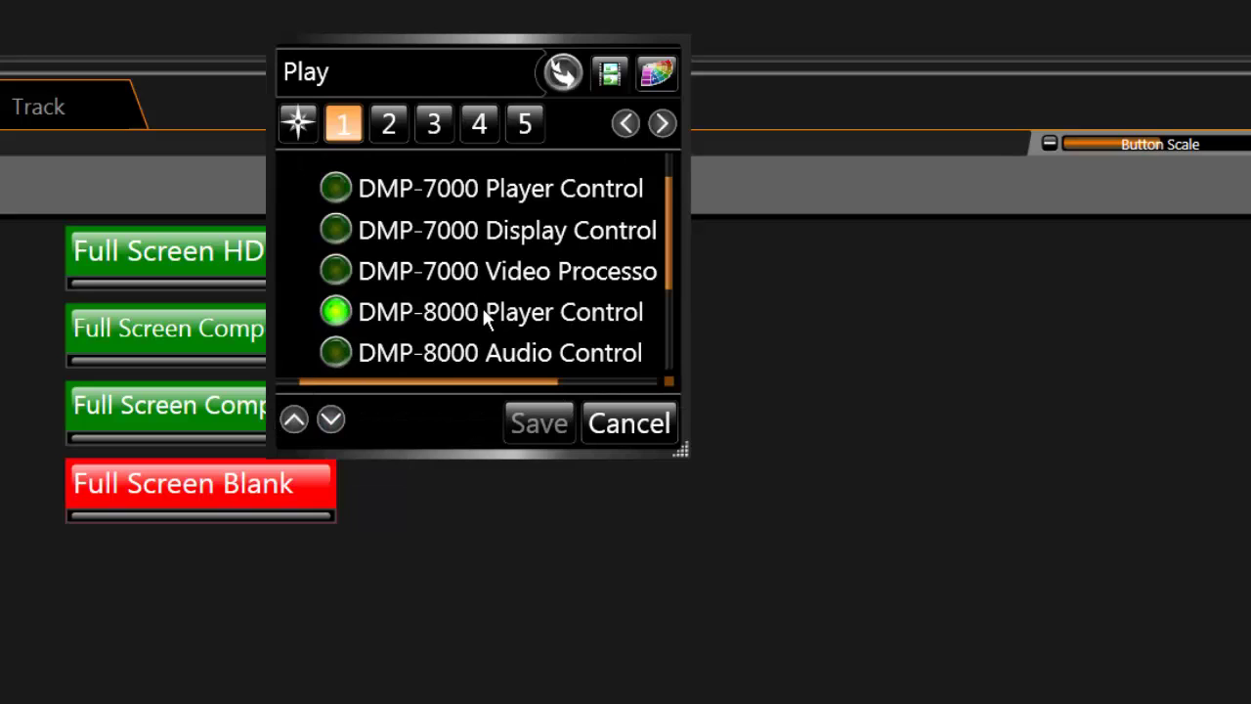
click(389, 127)
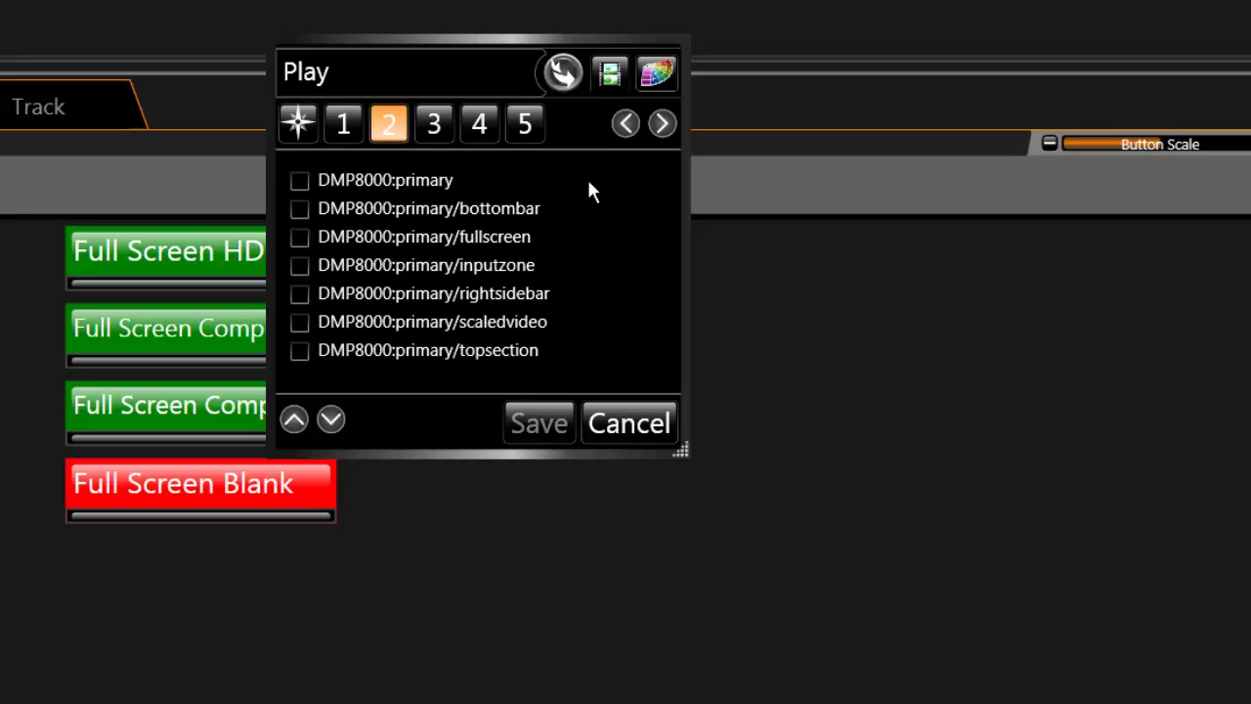
click(500, 241)
click(442, 134)
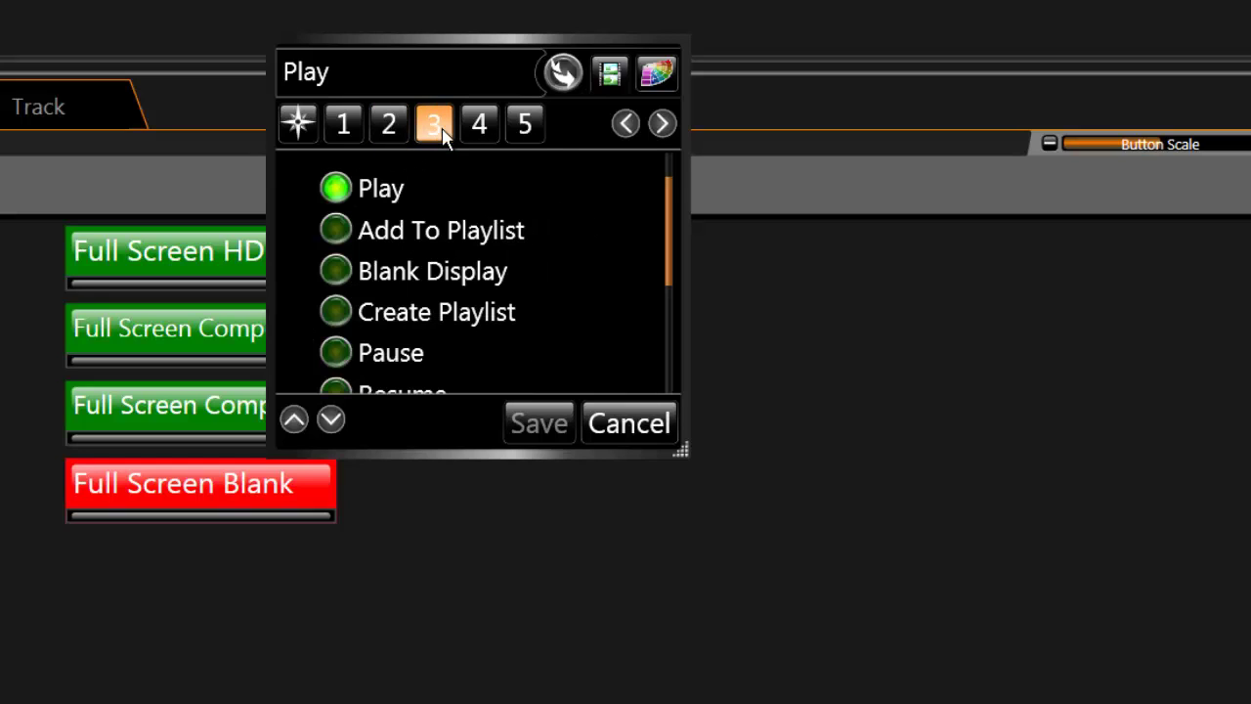
click(485, 135)
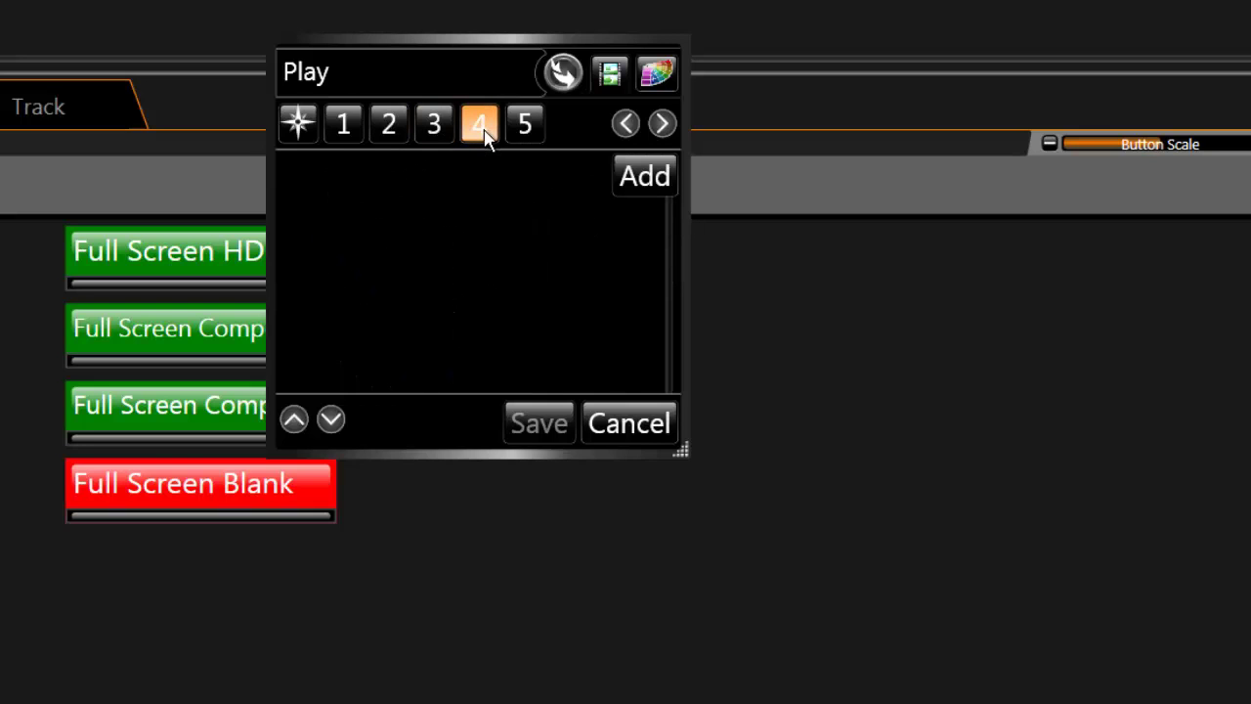
Choose the Daktronics Control Systems presentation from Training Videos as the content to play
click(635, 181)
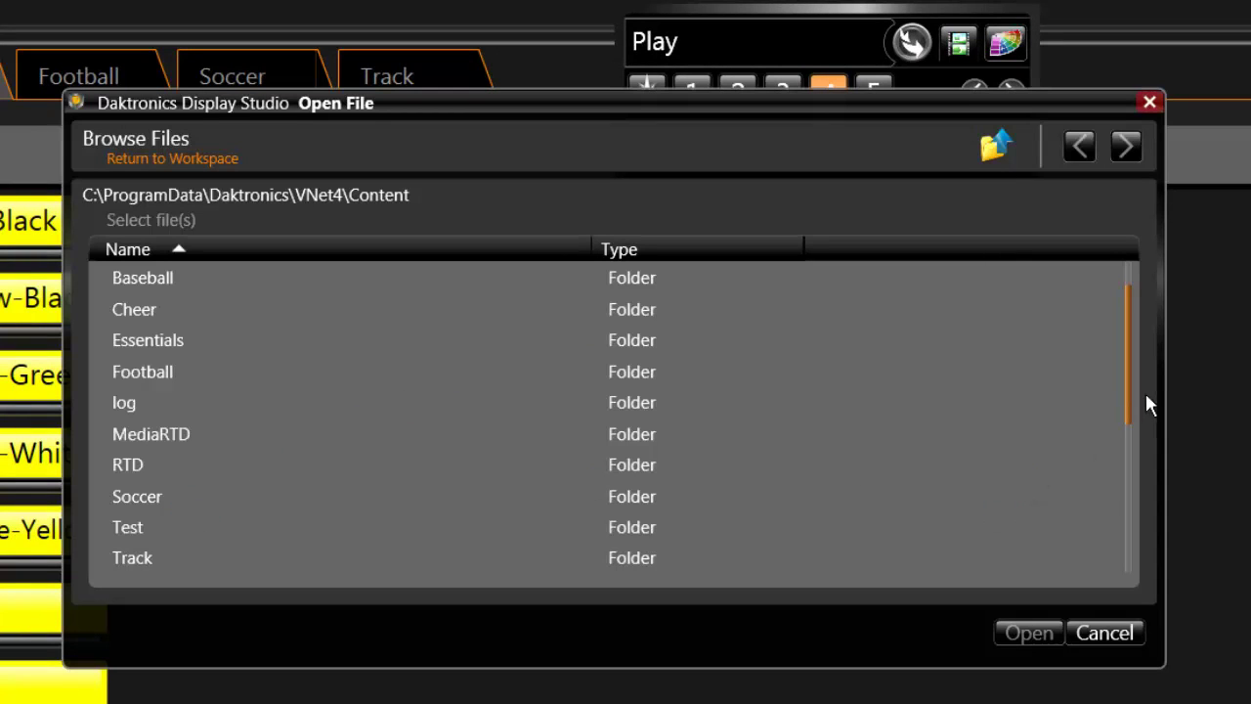
drag(1123, 406, 1124, 456)
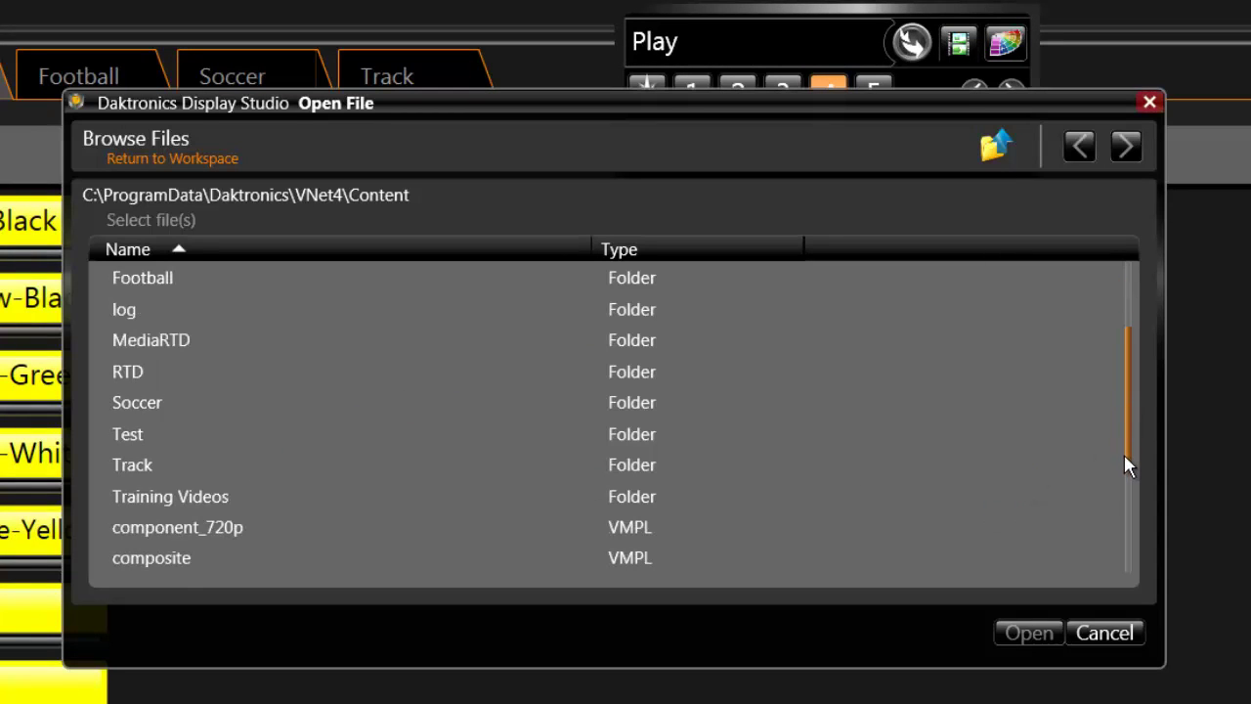
double_click(216, 499)
click(274, 284)
click(1016, 635)
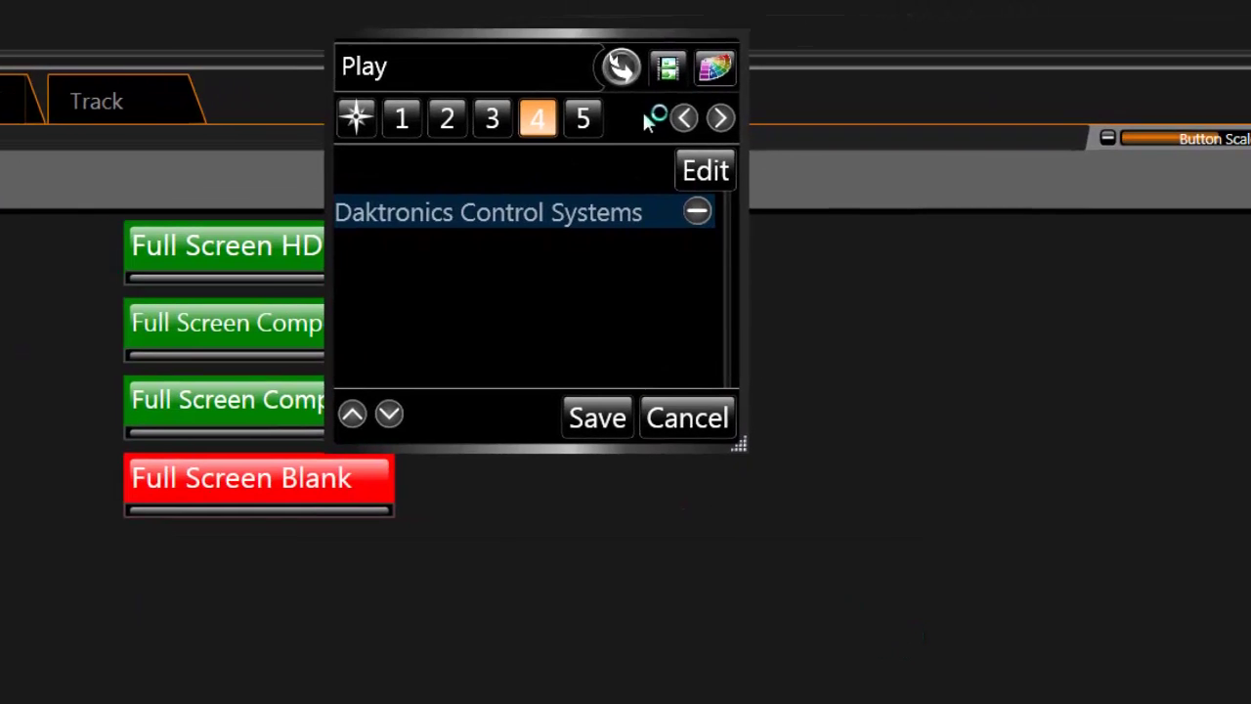
Rename the button's title from Play to 'Daktronics Control Systems' and save the button
click(583, 118)
click(429, 70)
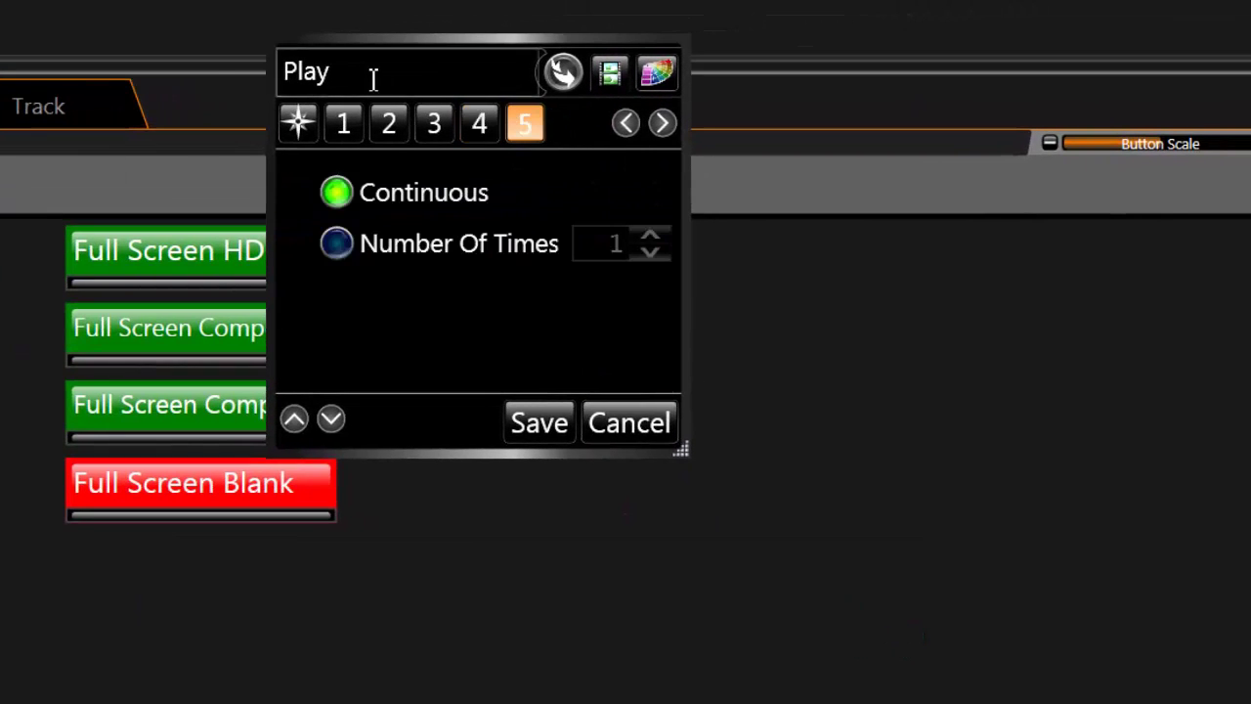
key(ctrl+a)
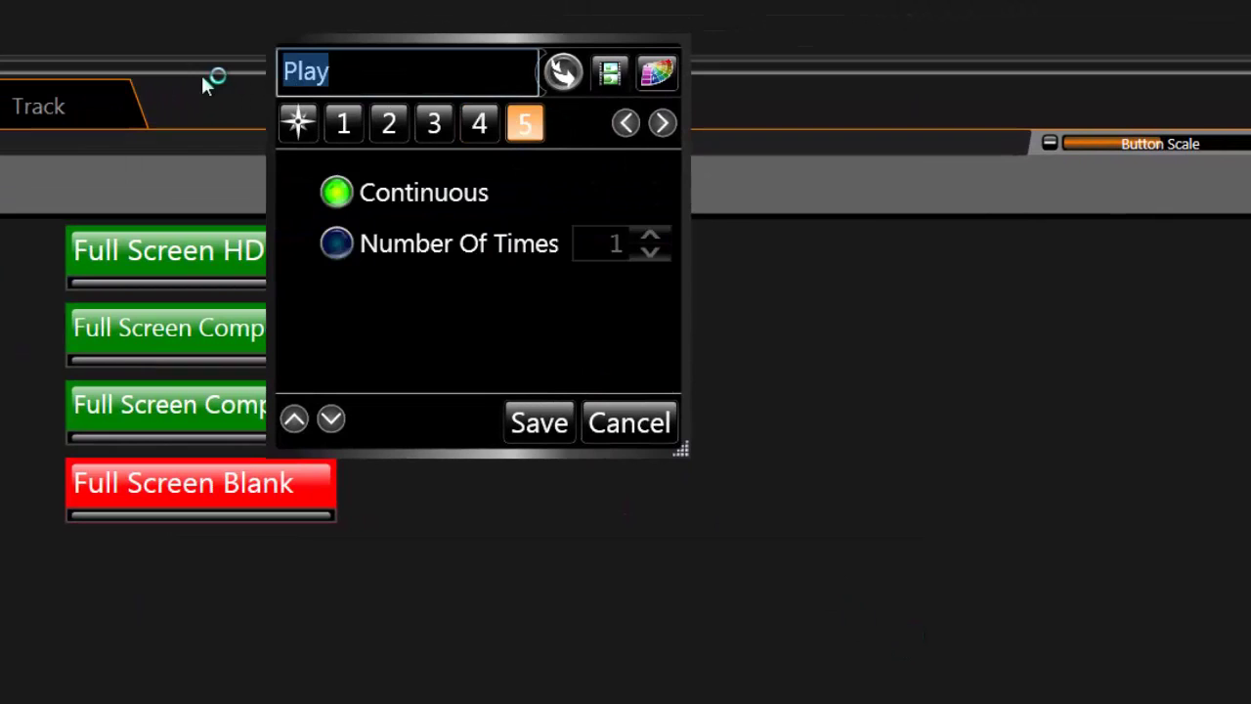
text(Daktronics )
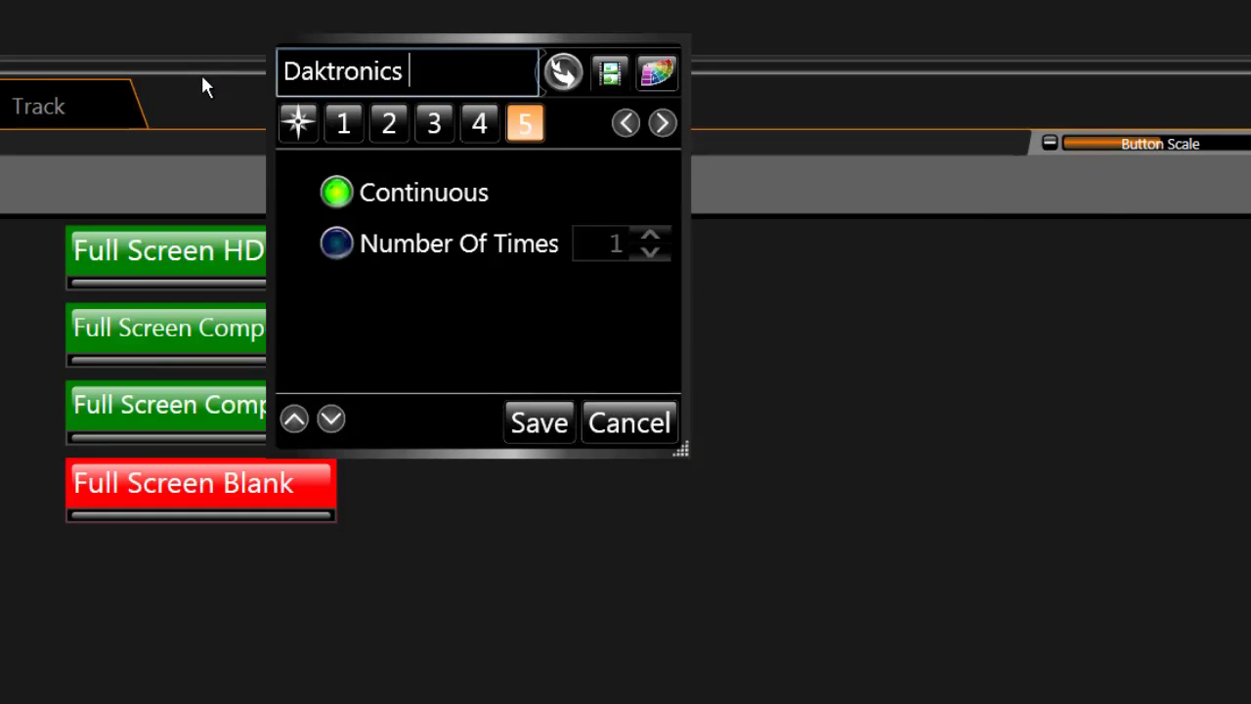
text(Control Sys)
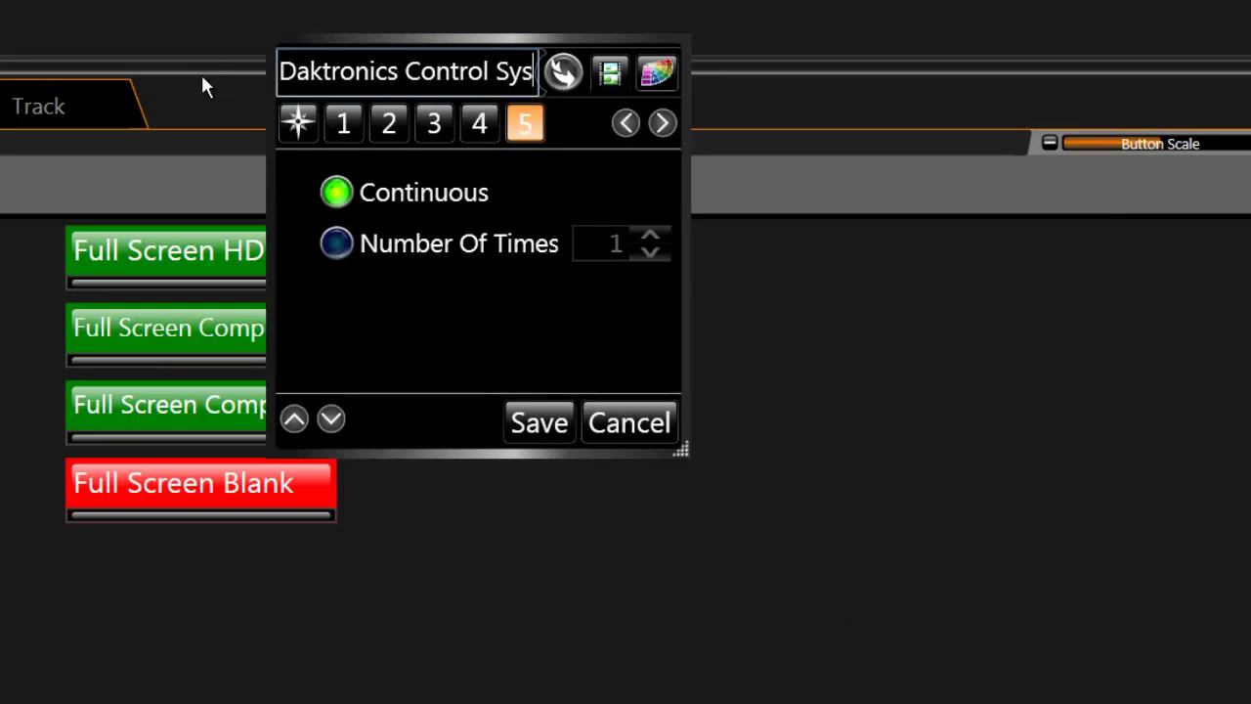
text(tems)
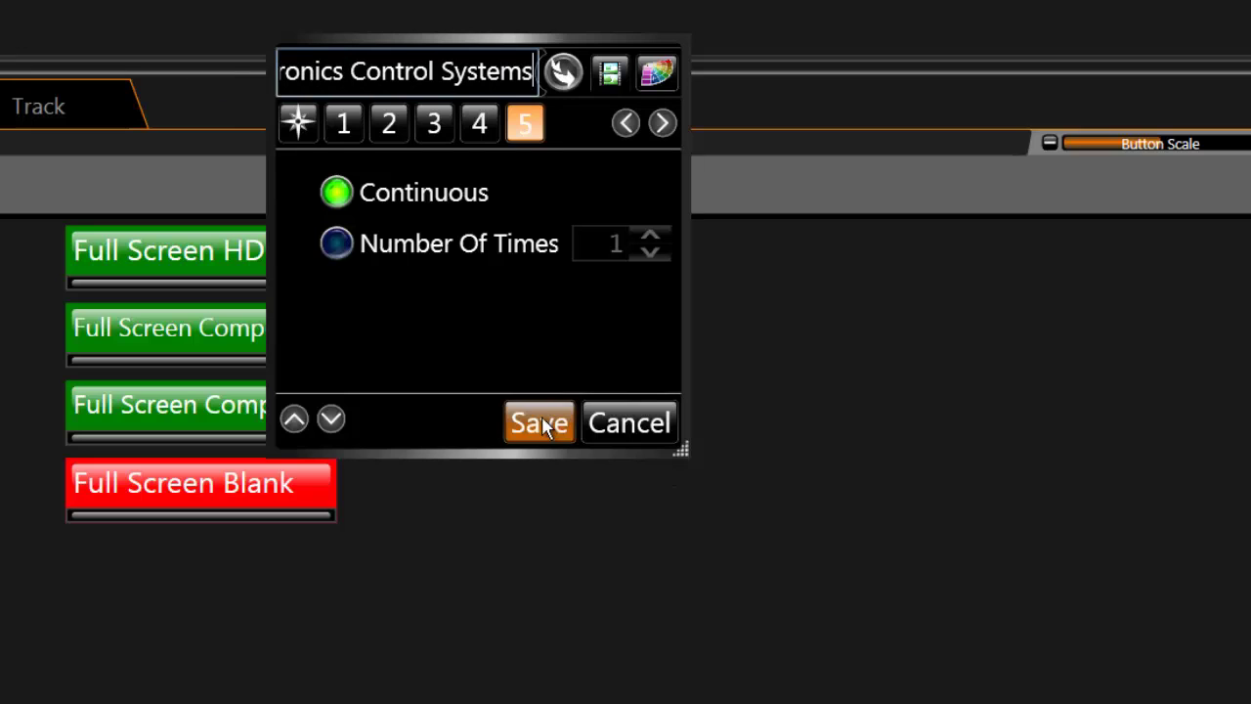
click(544, 427)
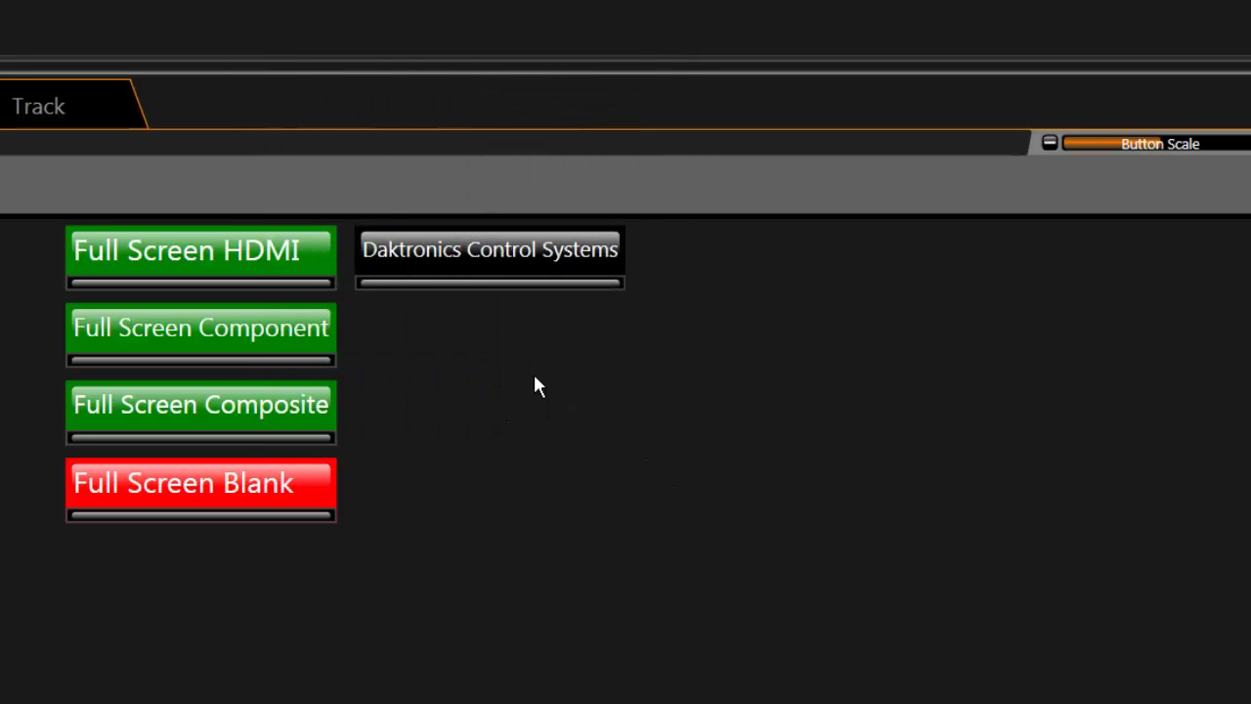
Re-save the new button's properties, then run it to play the presentation on DMP8000
click(540, 252)
right_click(540, 252)
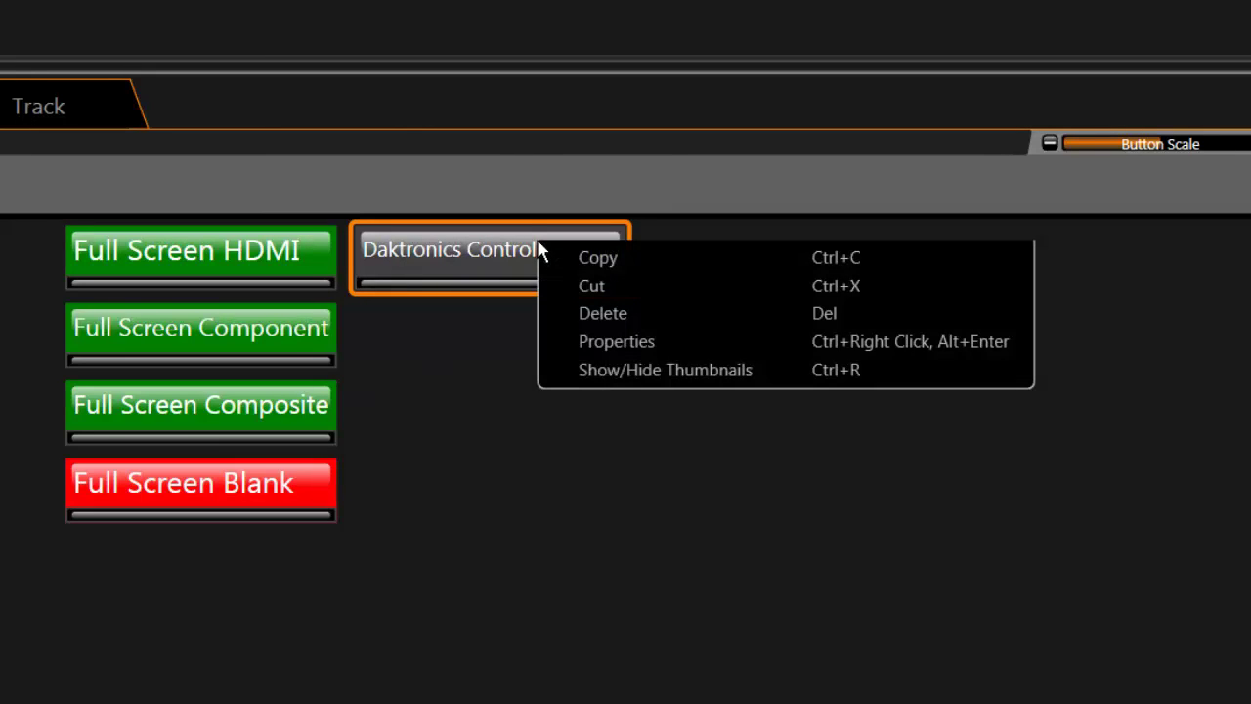
click(590, 344)
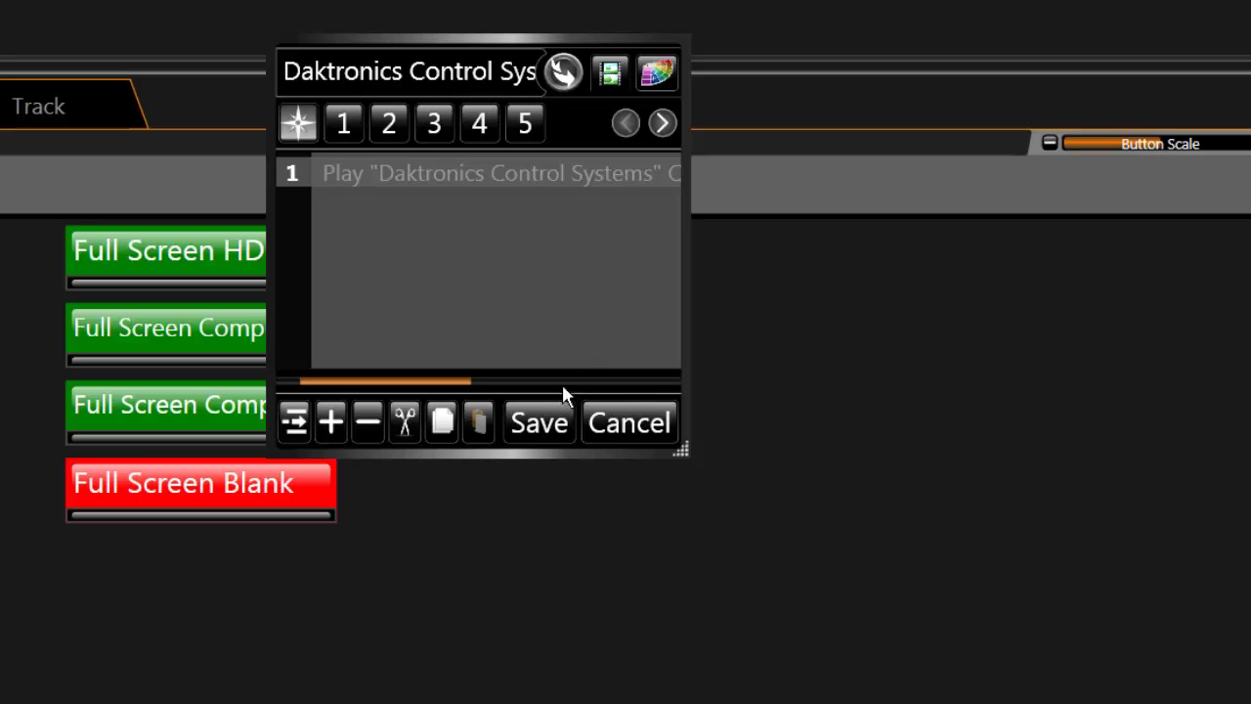
click(540, 425)
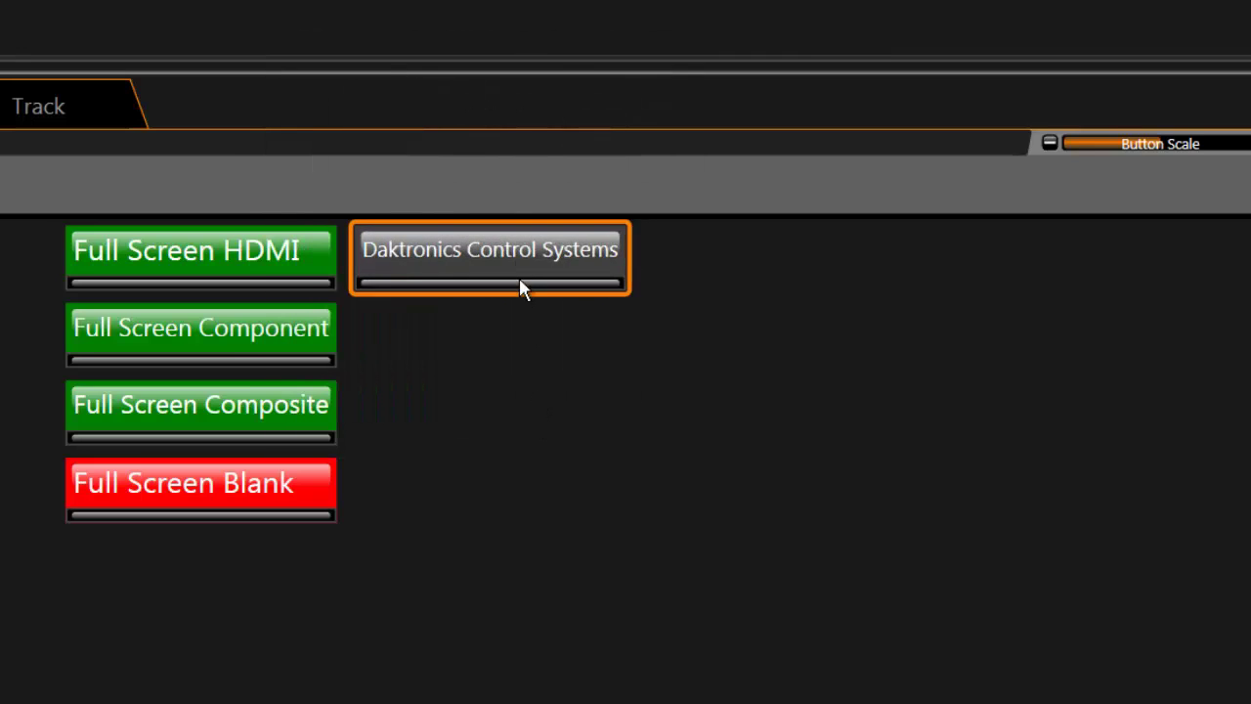
click(519, 281)
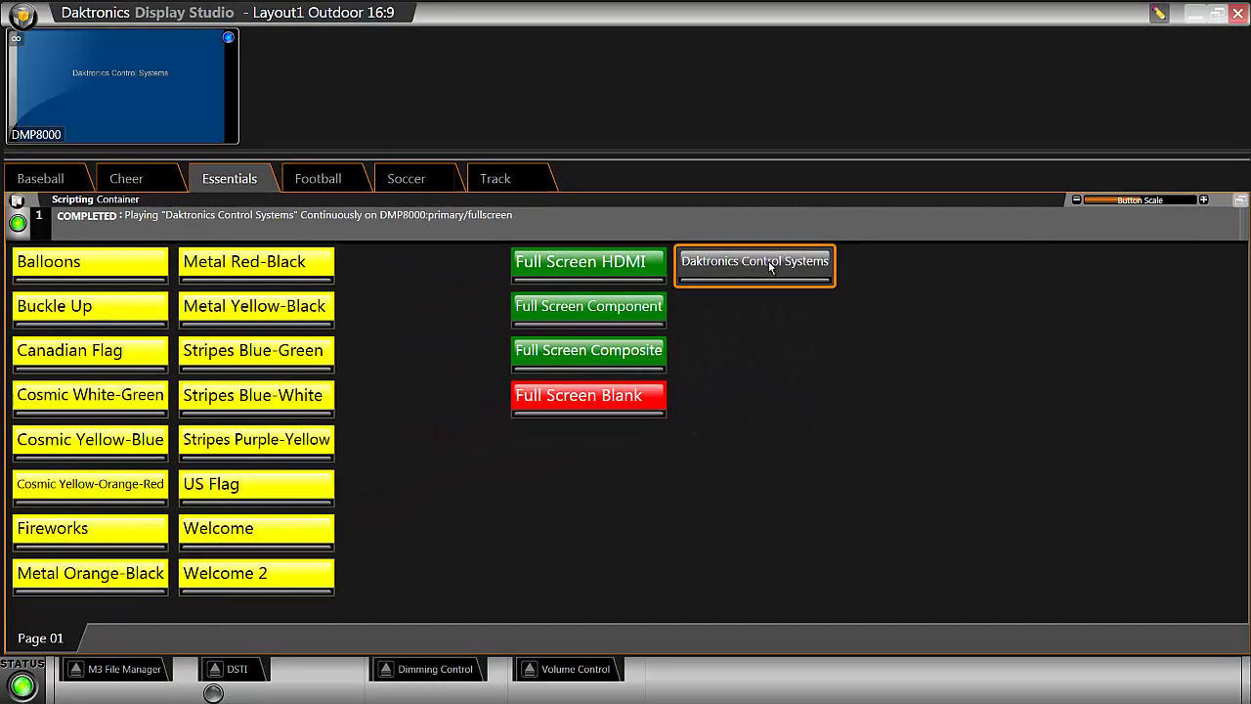